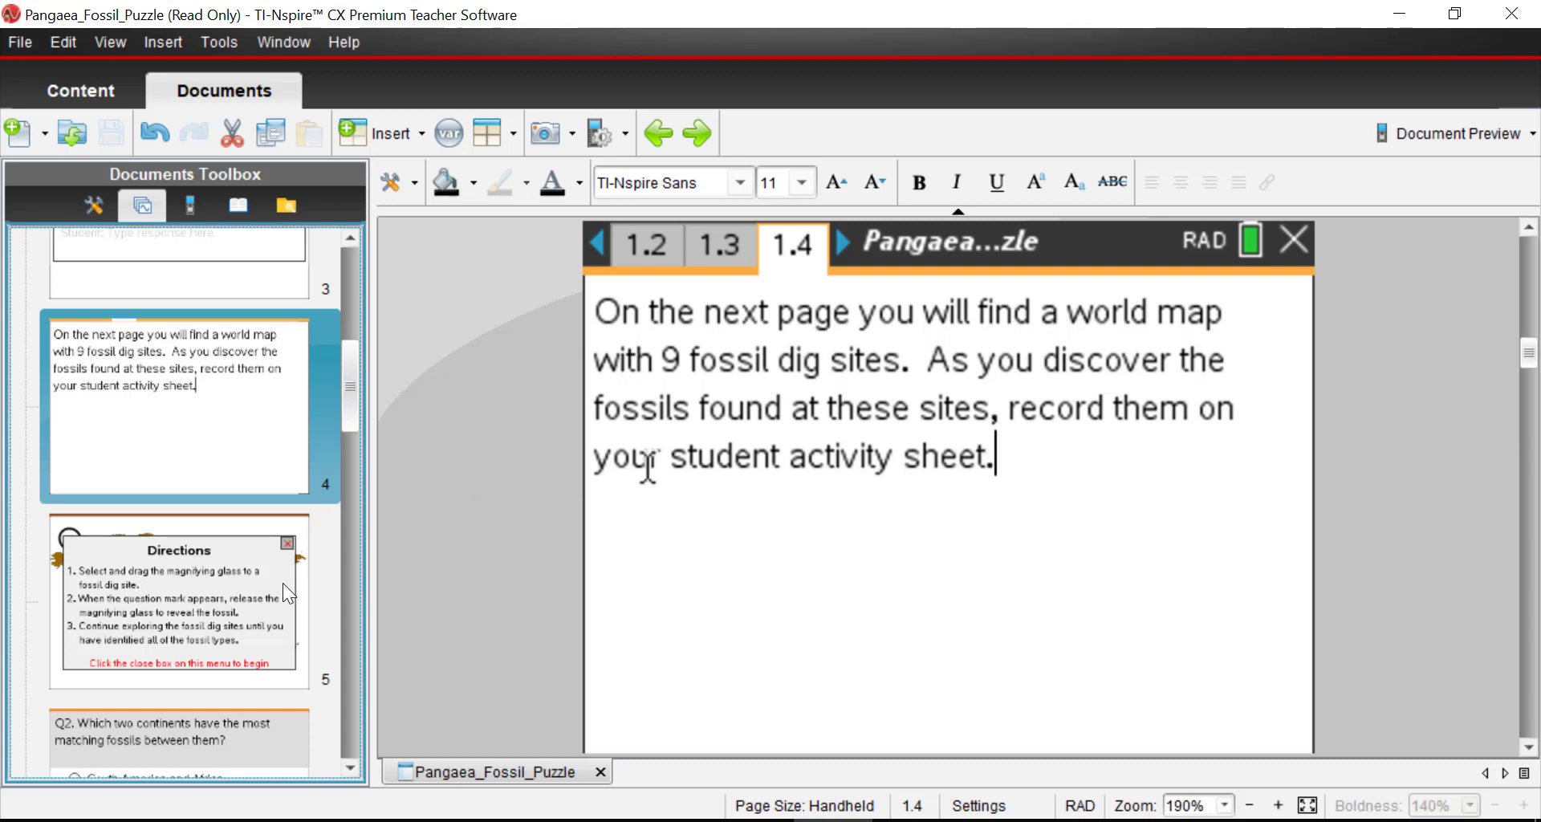
Go to the world map on page 1.5, dismiss the directions and examine the fossil at dig site 1
key("ctrl+Page_Down")
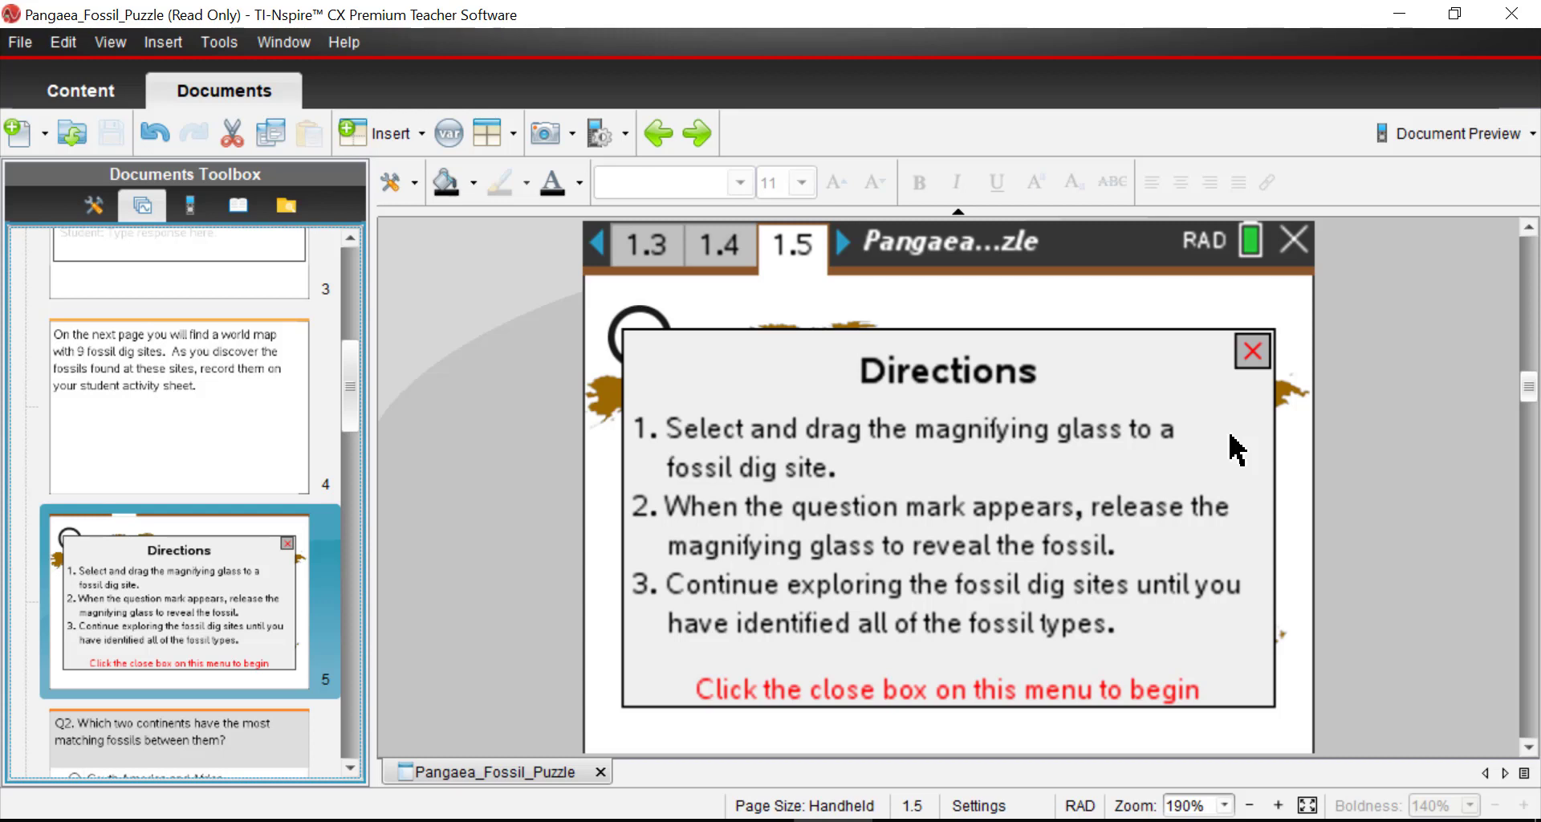
left_click(1253, 352)
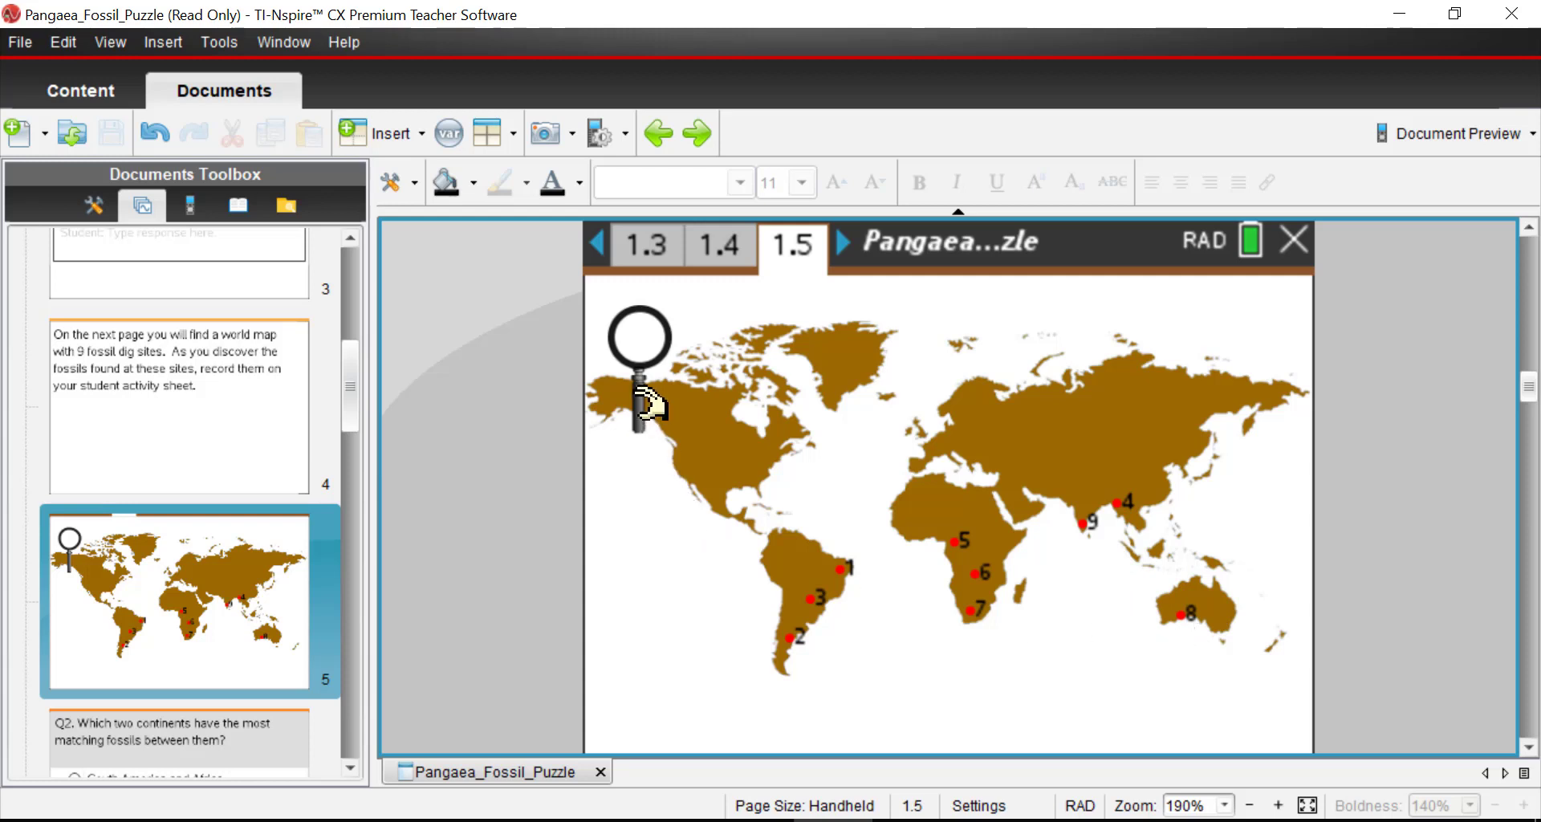
left_click_drag(664, 437, 848, 626)
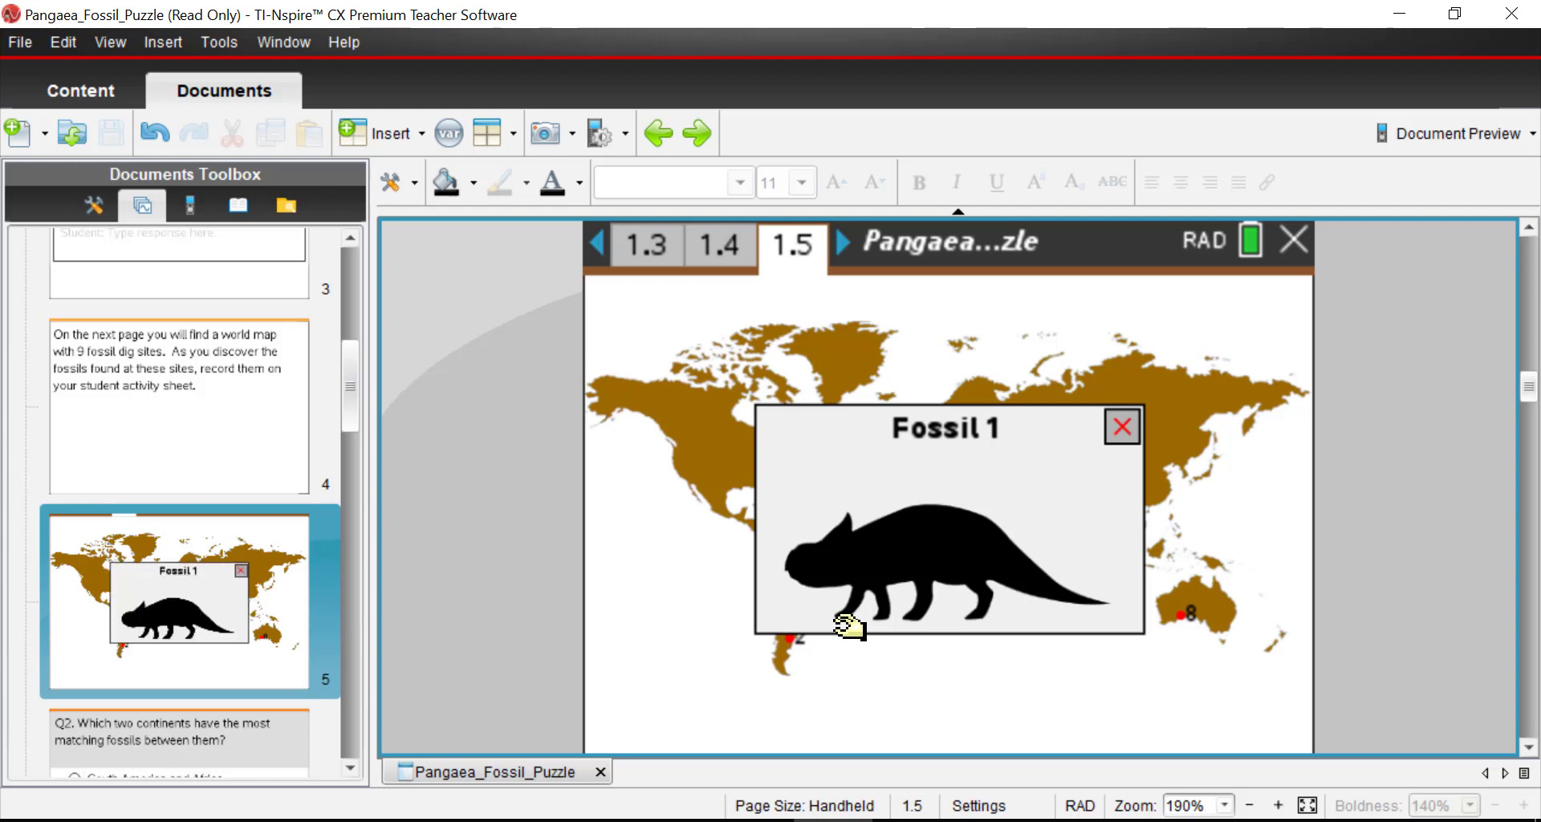
left_click(1122, 428)
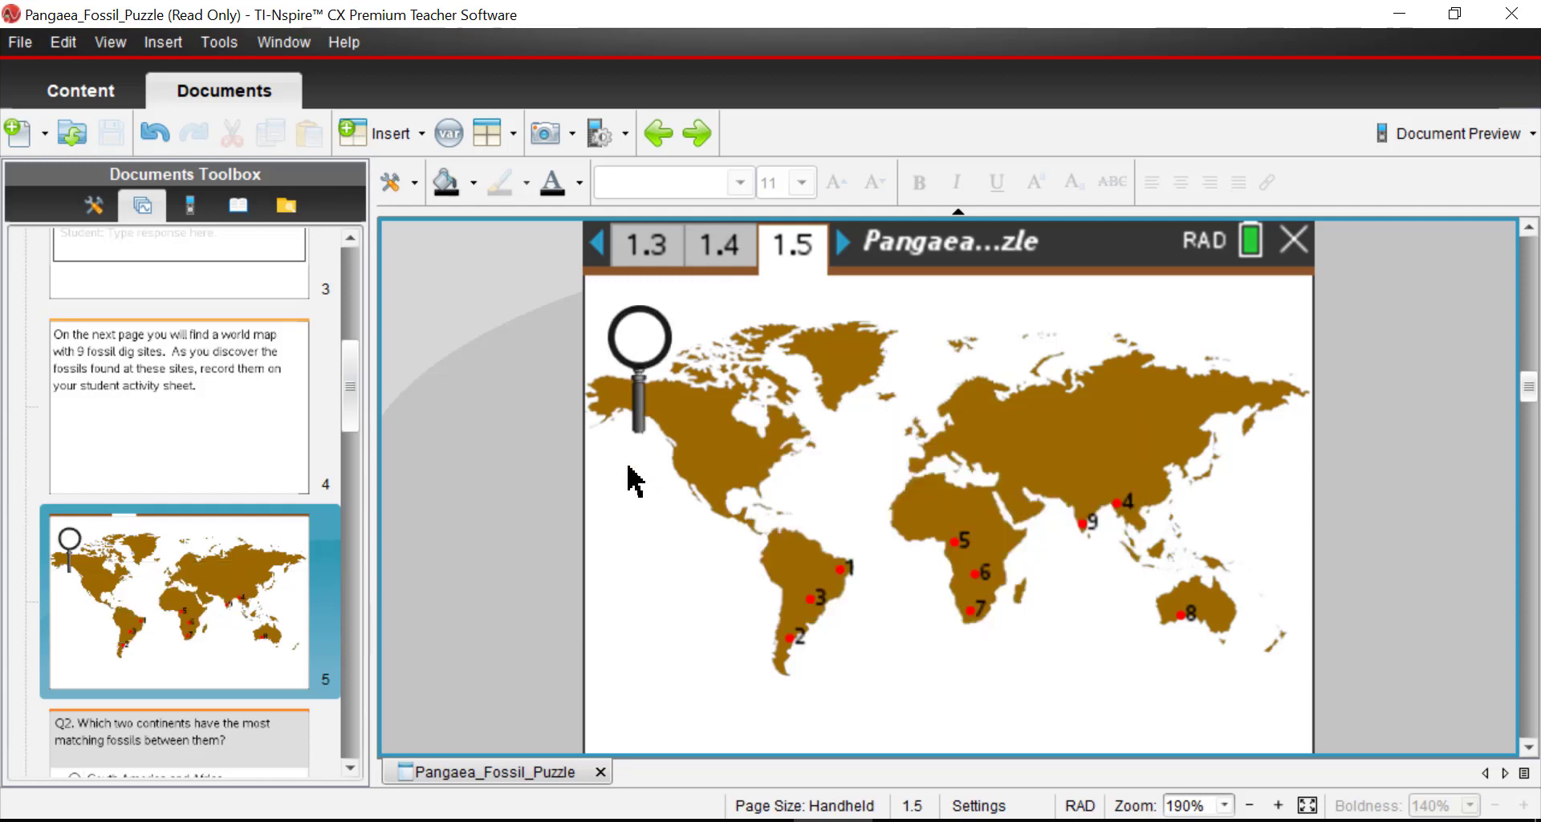
Examine the fossils at dig sites 2 and 3 with the magnifying glass, closing each fossil picture
left_click_drag(650, 405, 797, 700)
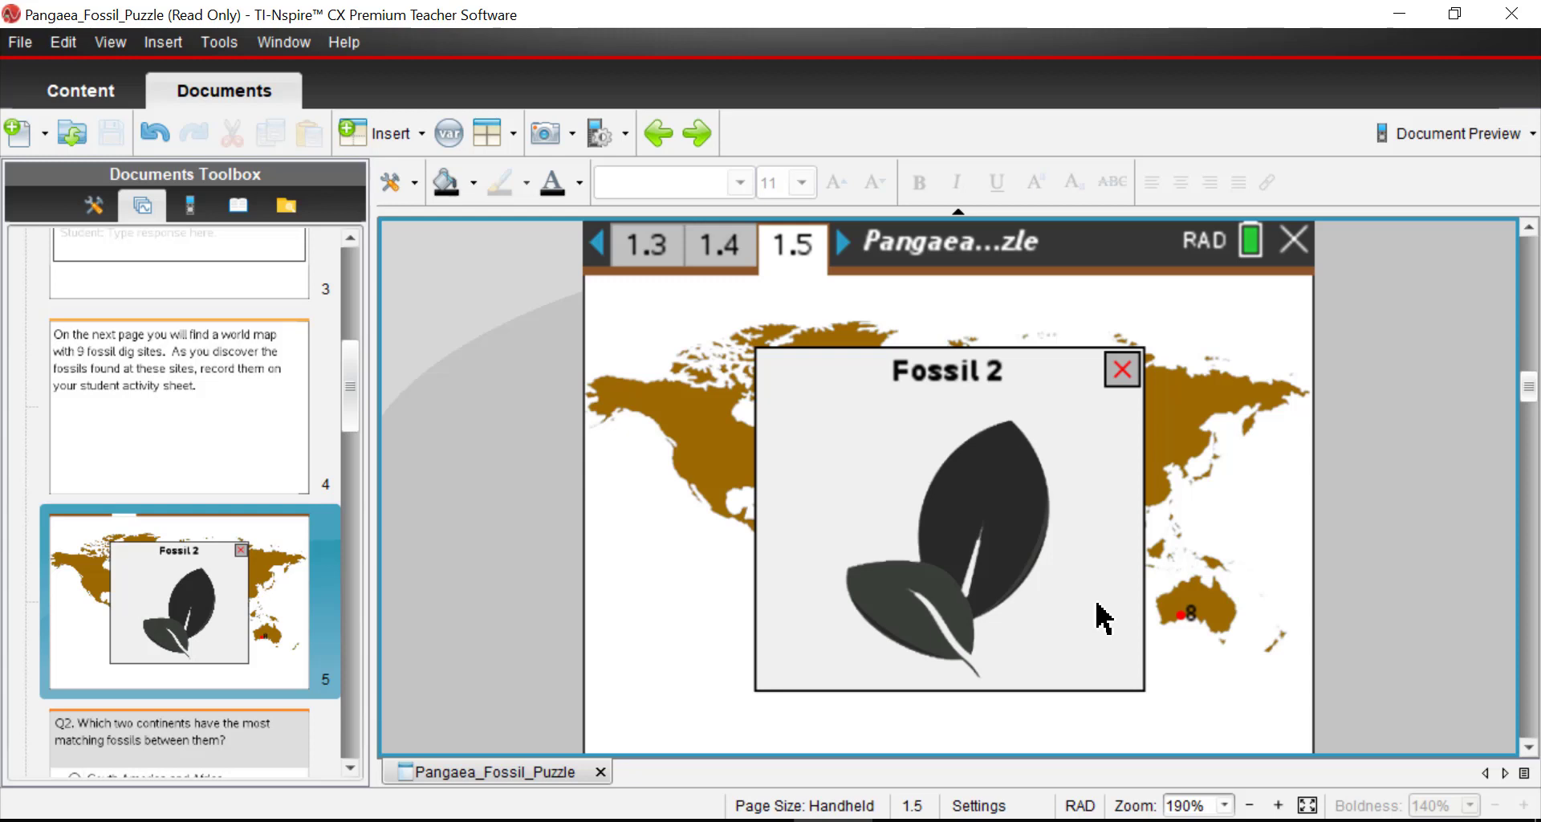
left_click(1121, 373)
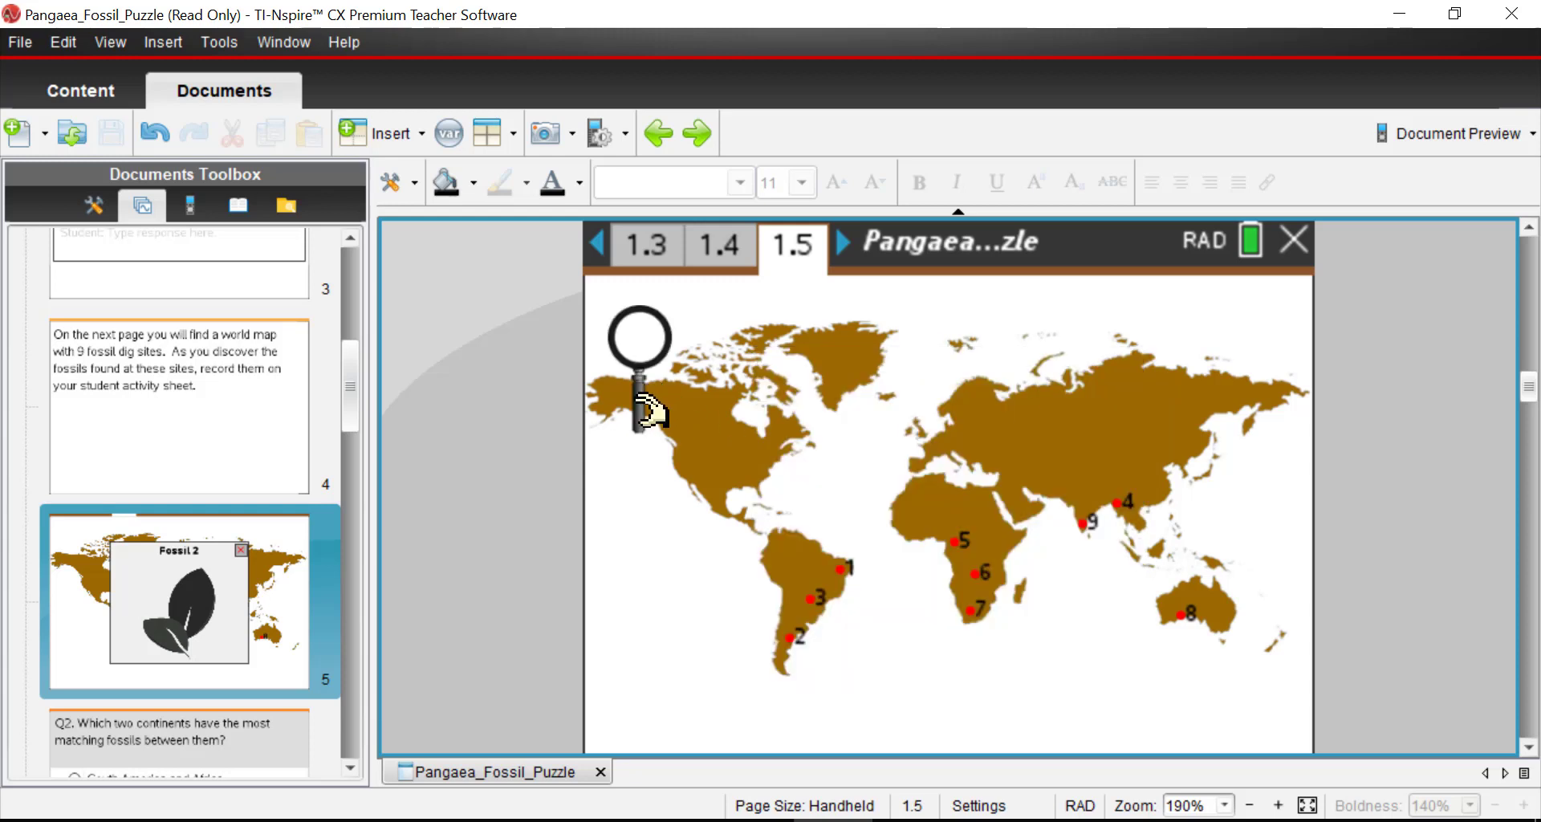
left_click_drag(650, 410, 819, 653)
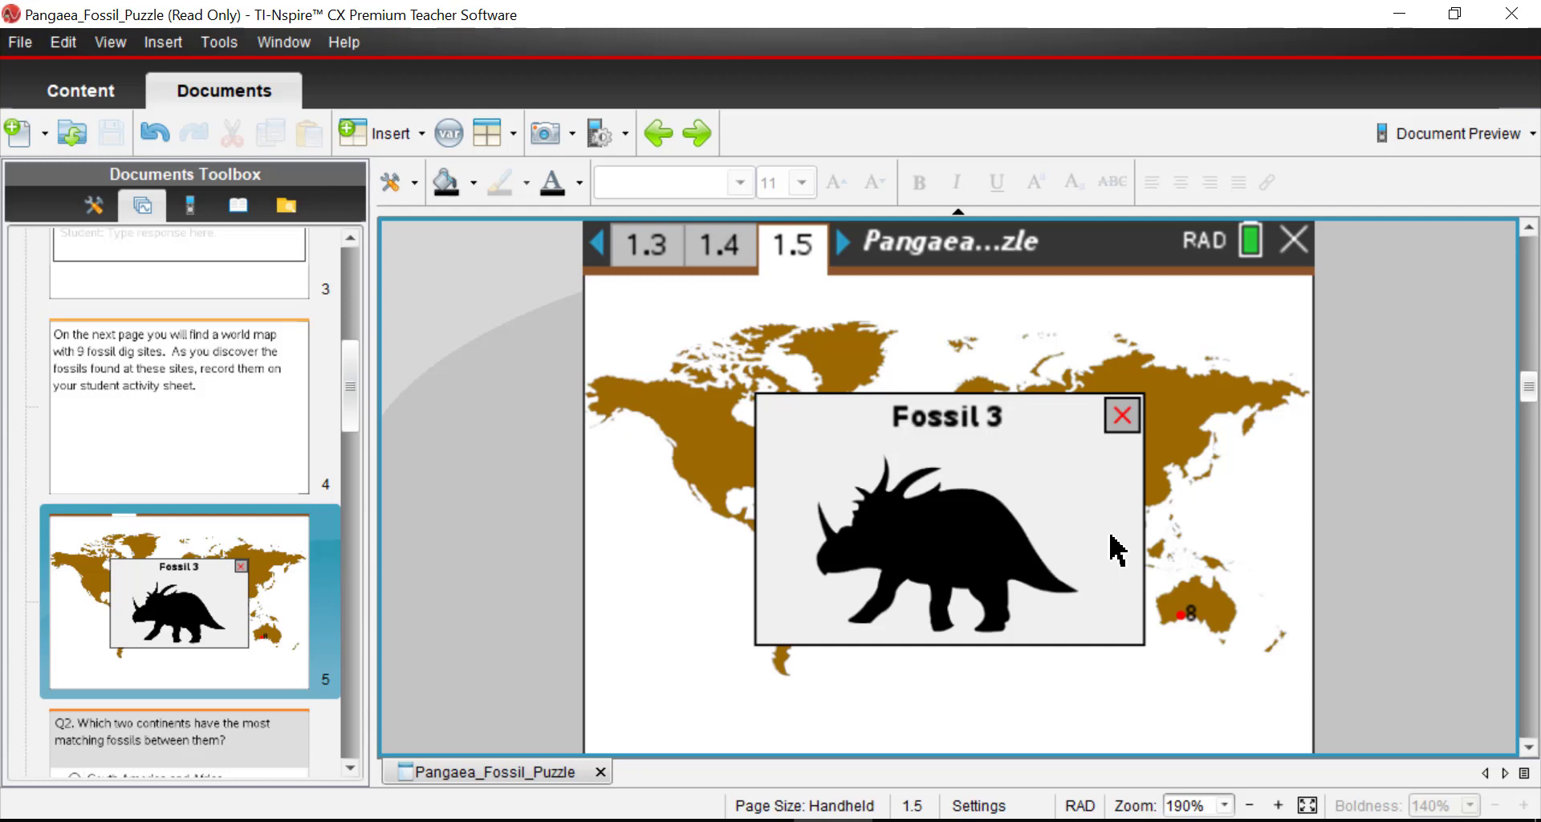
left_click(1123, 416)
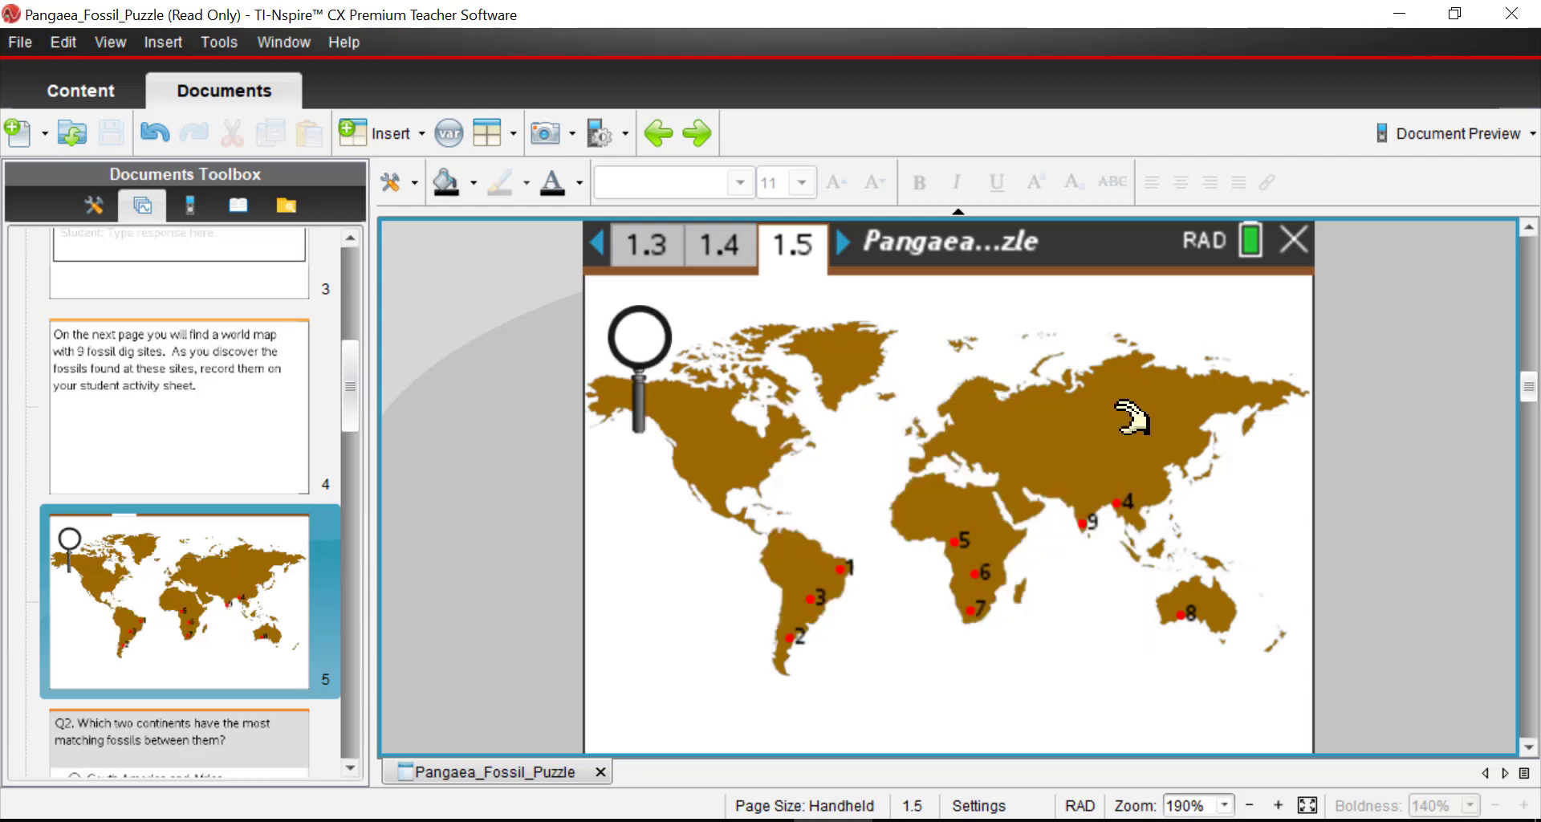
Reveal the fossil at dig site 5 and compare it with the one at dig site 1
left_click_drag(658, 439, 959, 602)
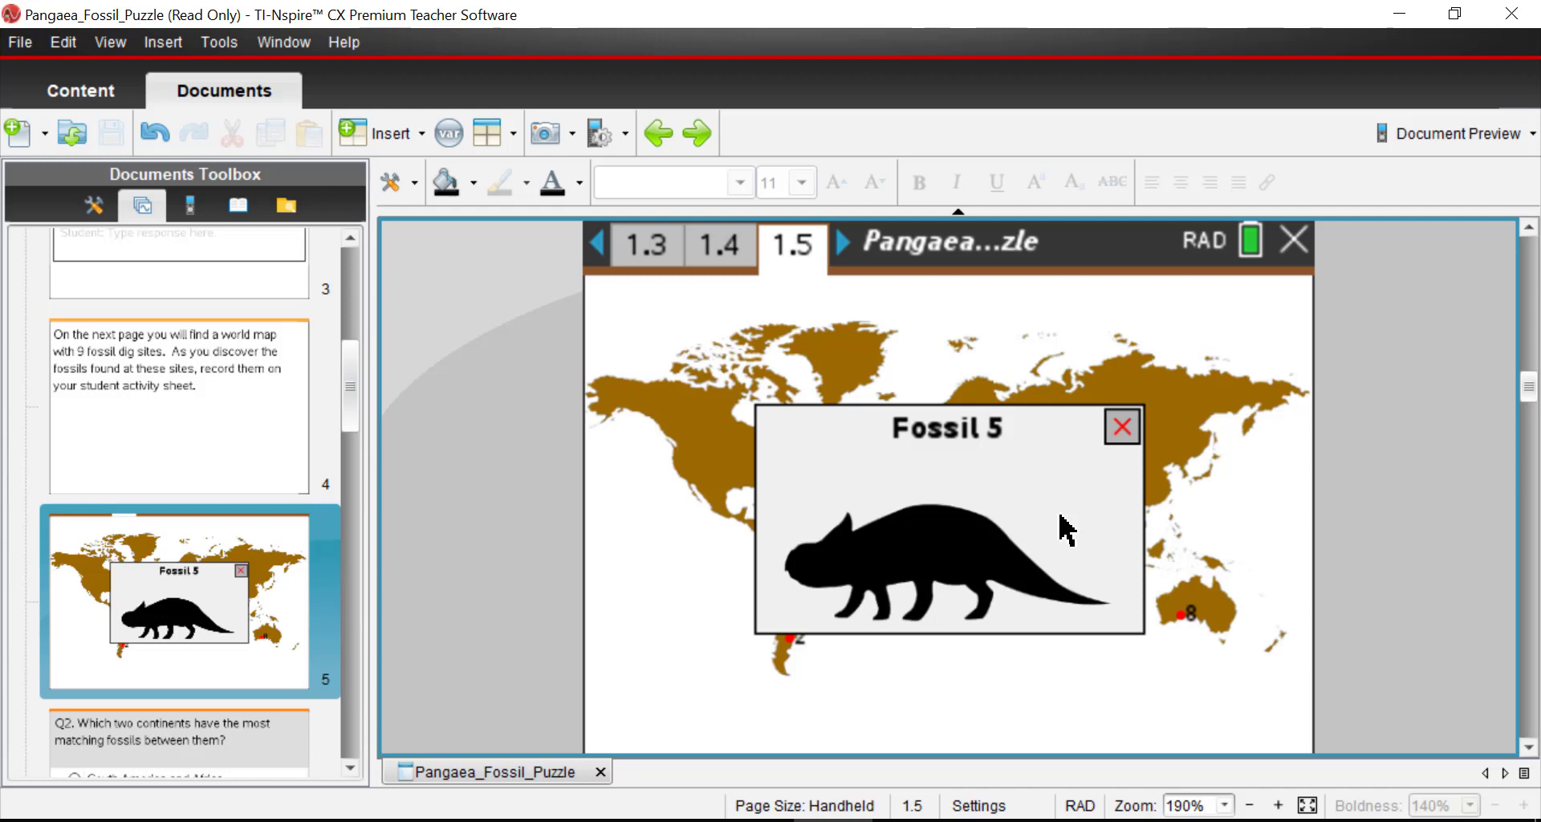
left_click(1122, 425)
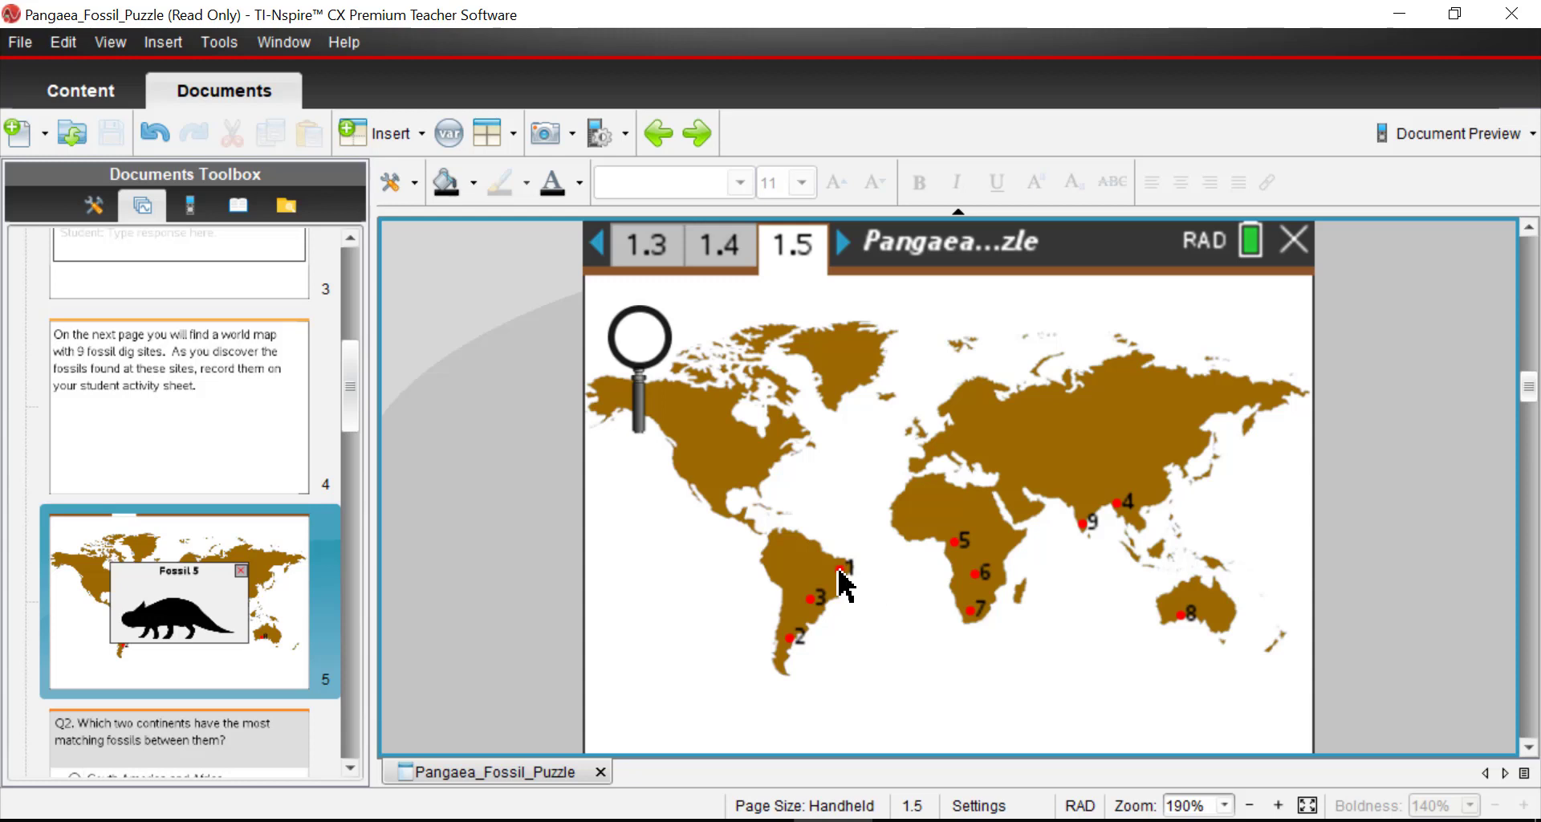
left_click_drag(640, 410, 839, 627)
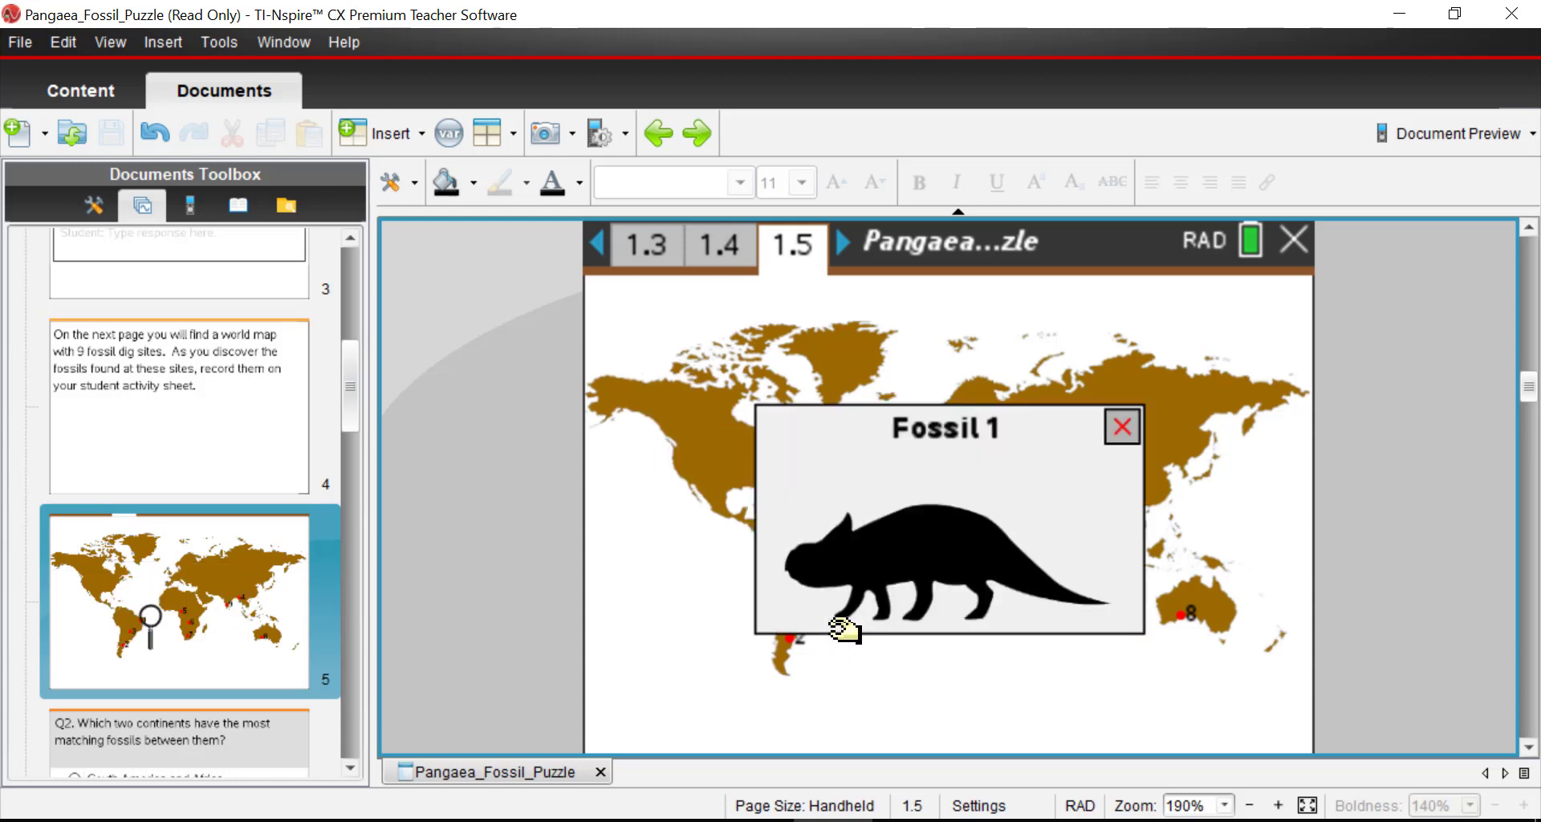
left_click(1122, 425)
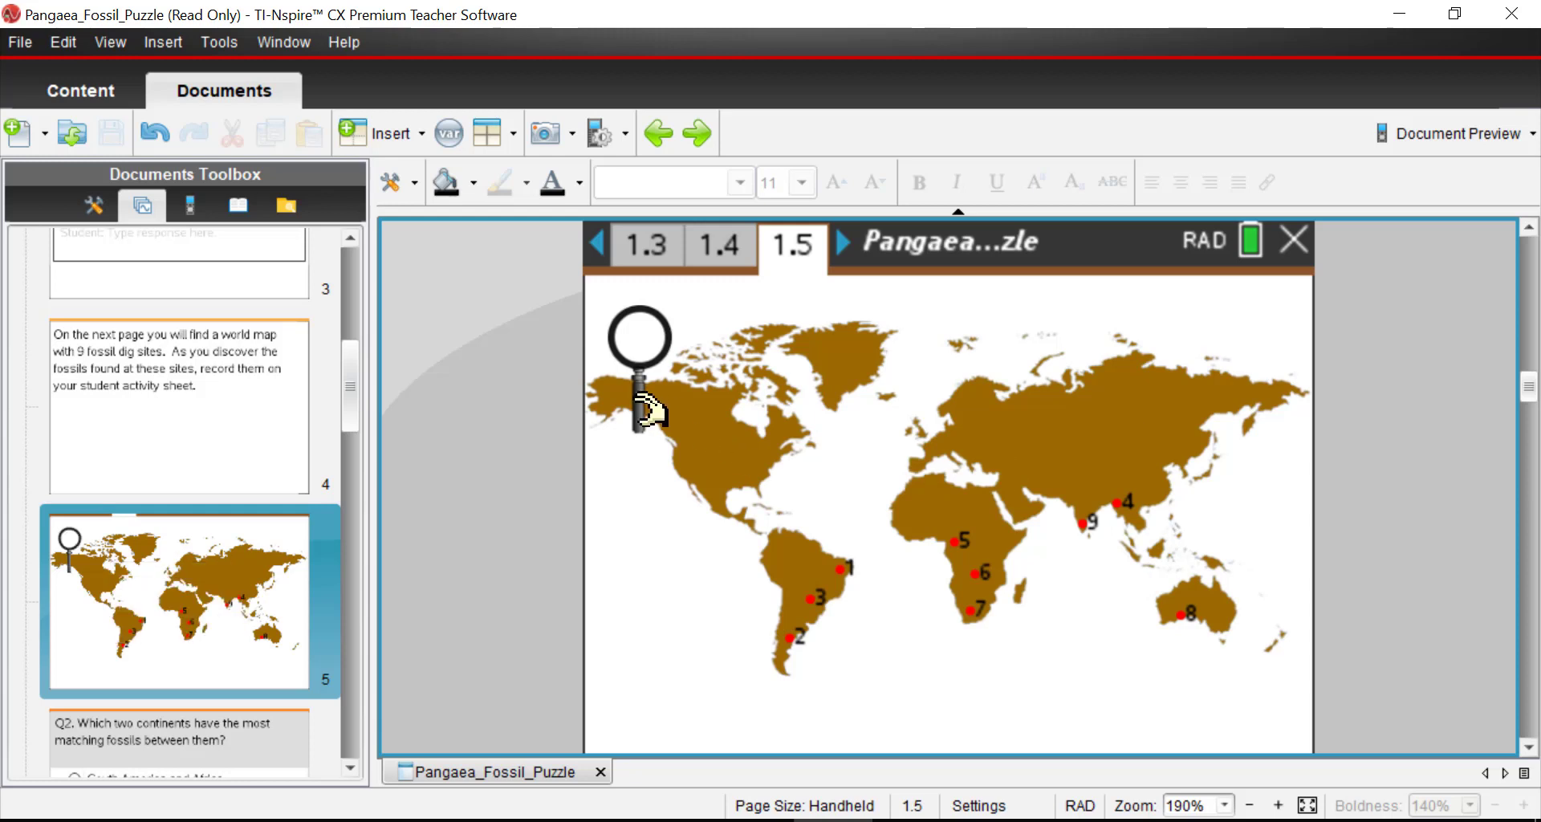
Use the magnifying glass to examine the fossils at African dig sites 6 and 7, closing each picture
left_click_drag(650, 410, 977, 636)
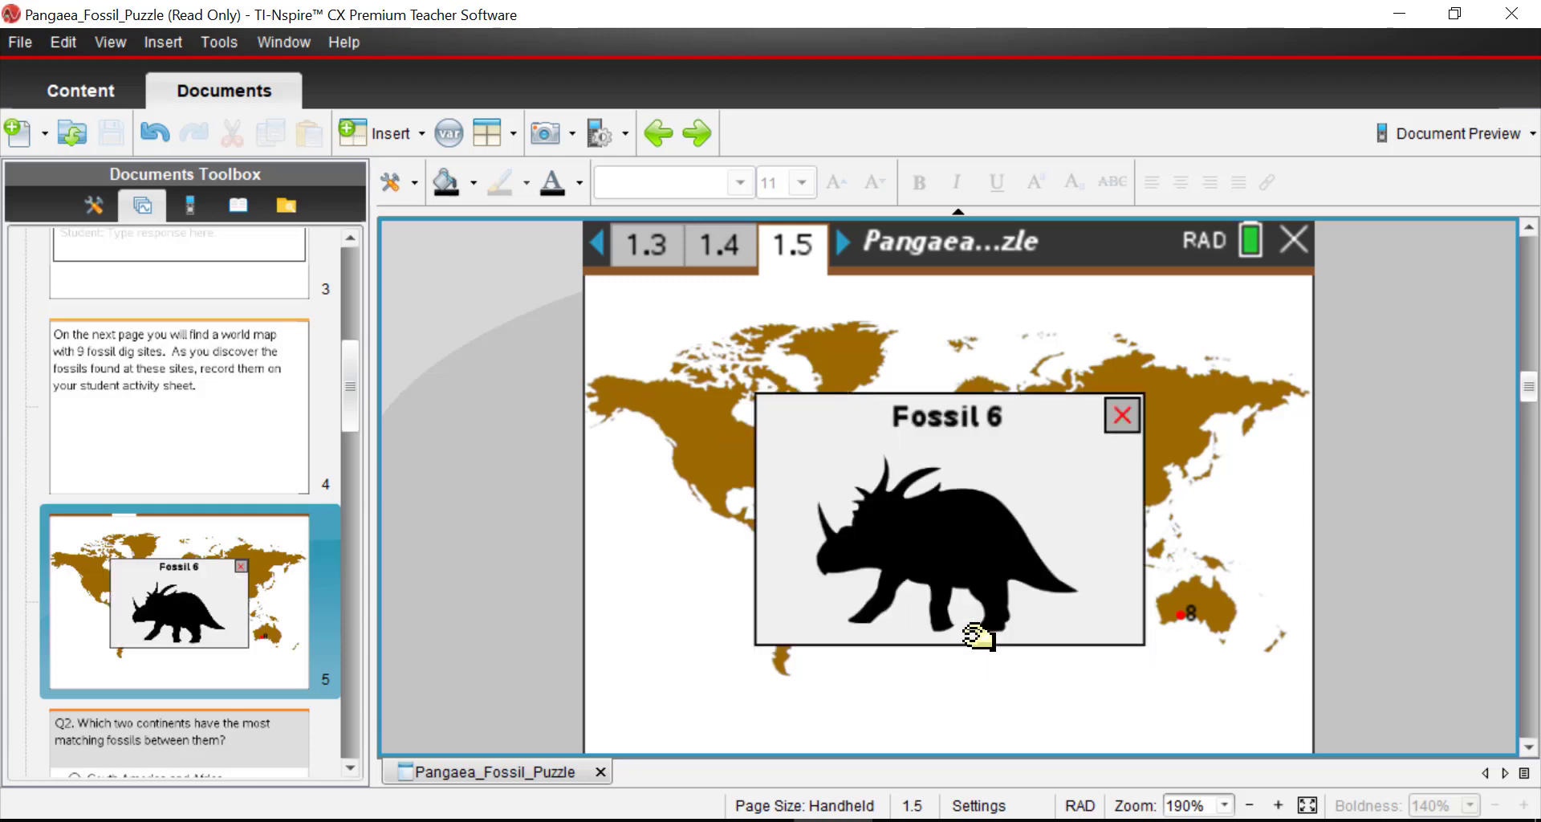
left_click(1121, 416)
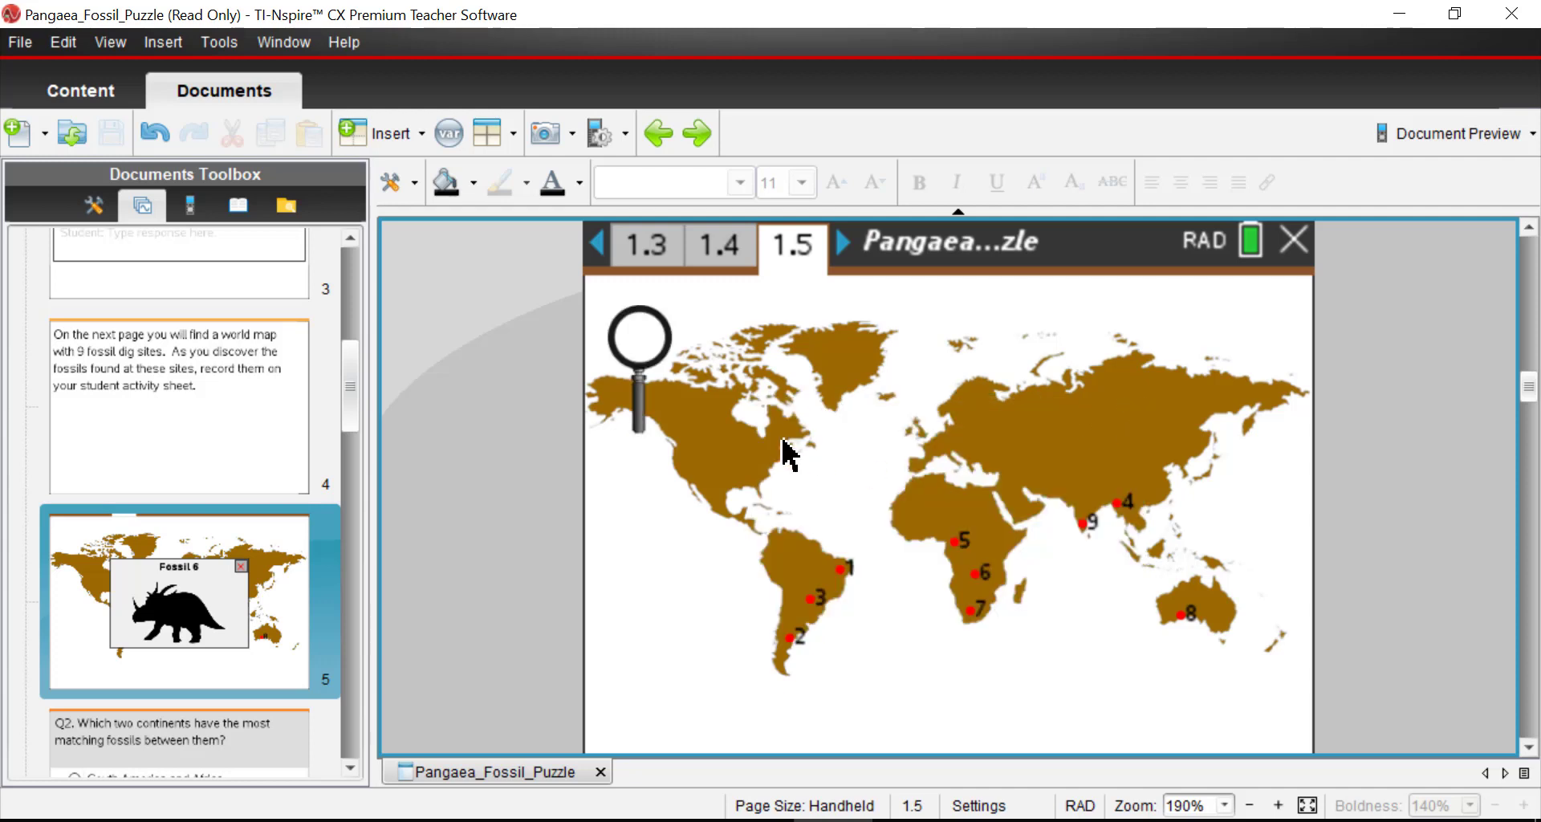
left_click_drag(646, 405, 970, 663)
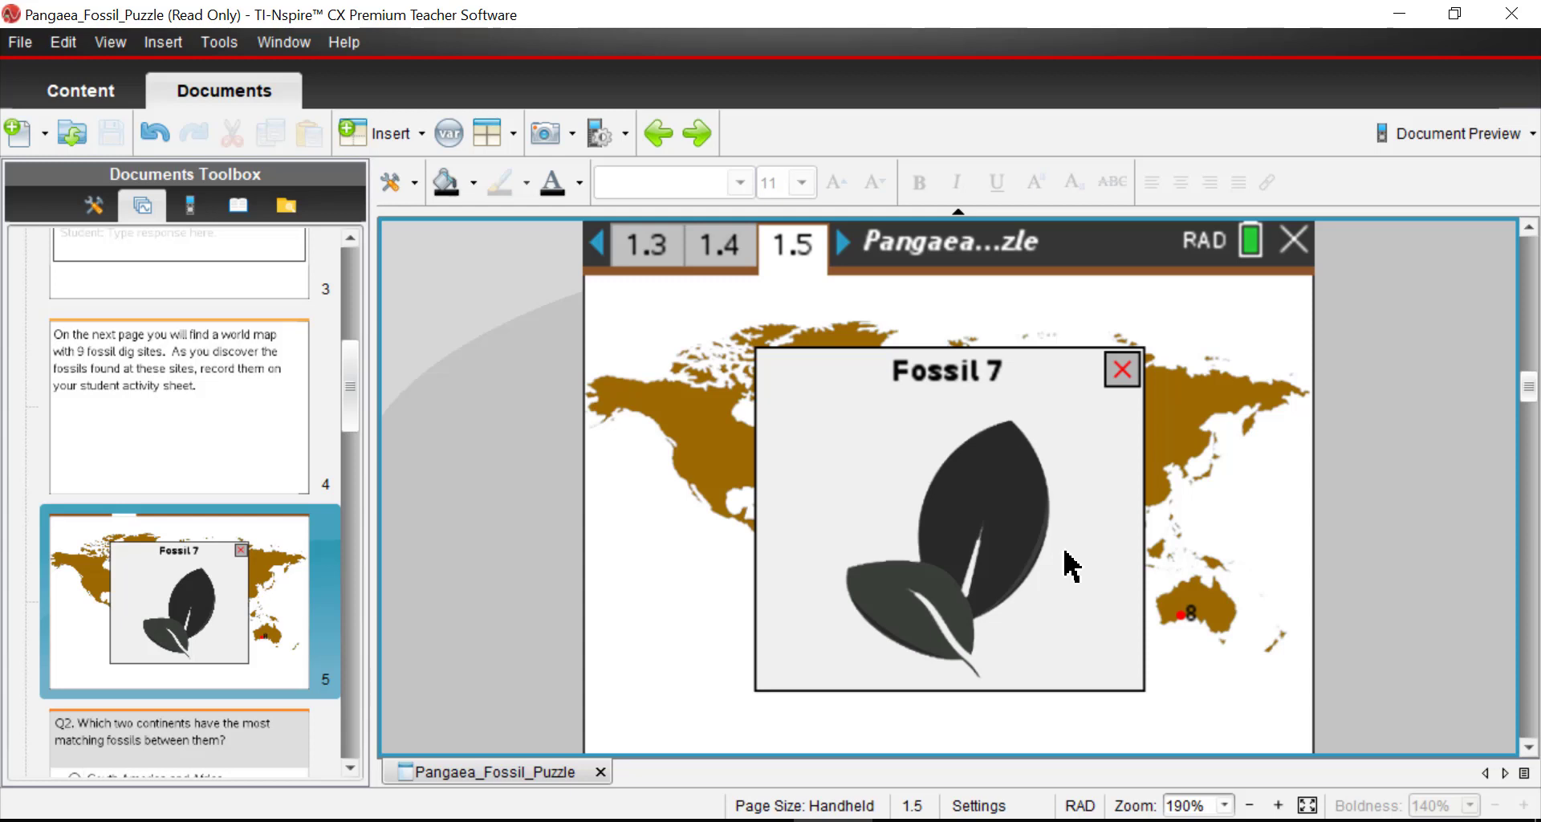
left_click(1122, 369)
Examine the fossils at the remaining dig sites 4, 8 and 9, closing each picture
left_click_drag(660, 417, 1121, 559)
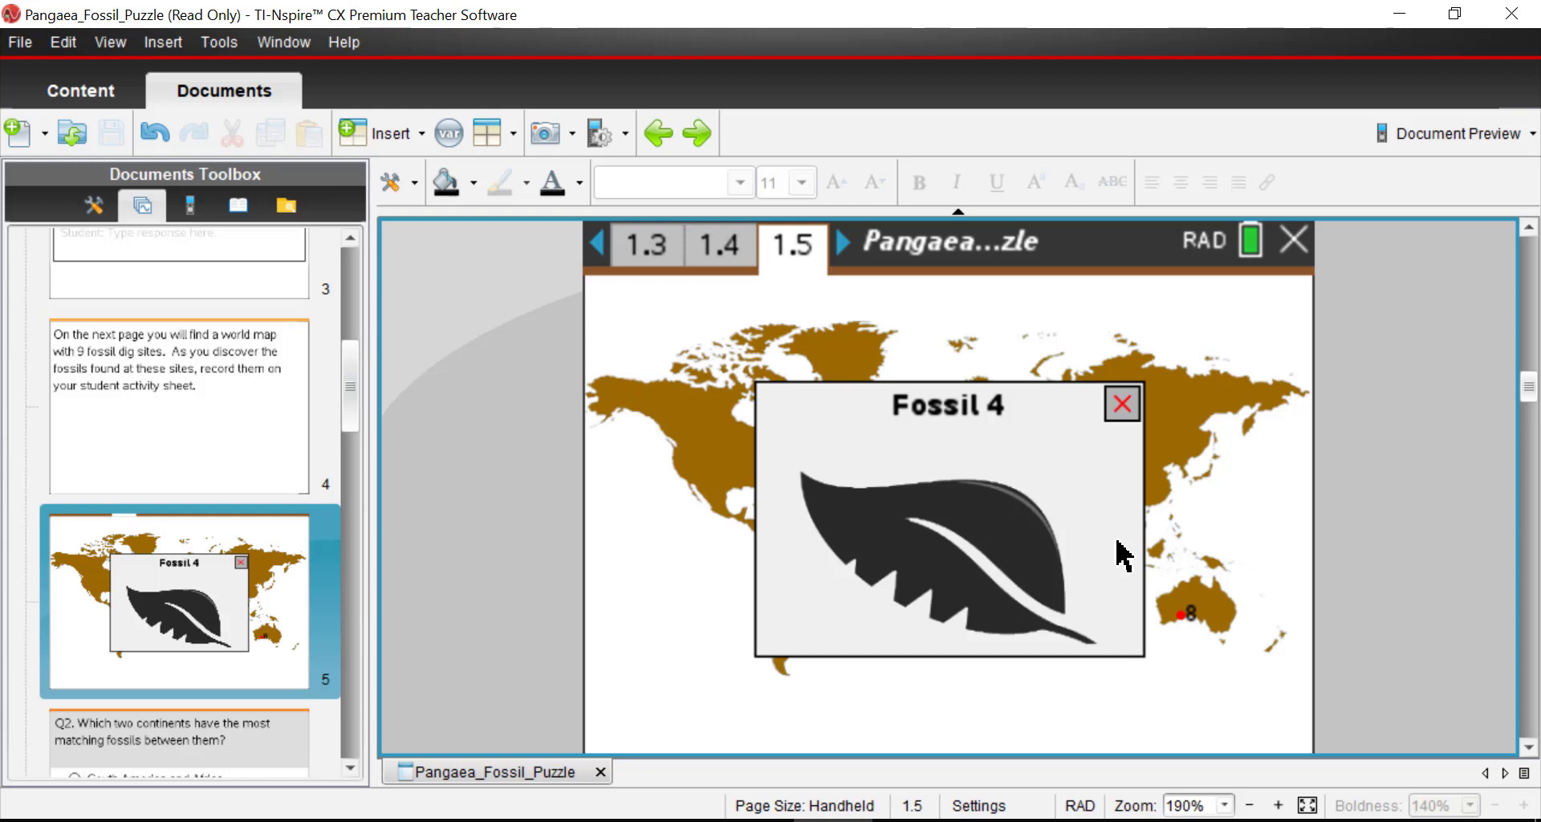
left_click(1123, 406)
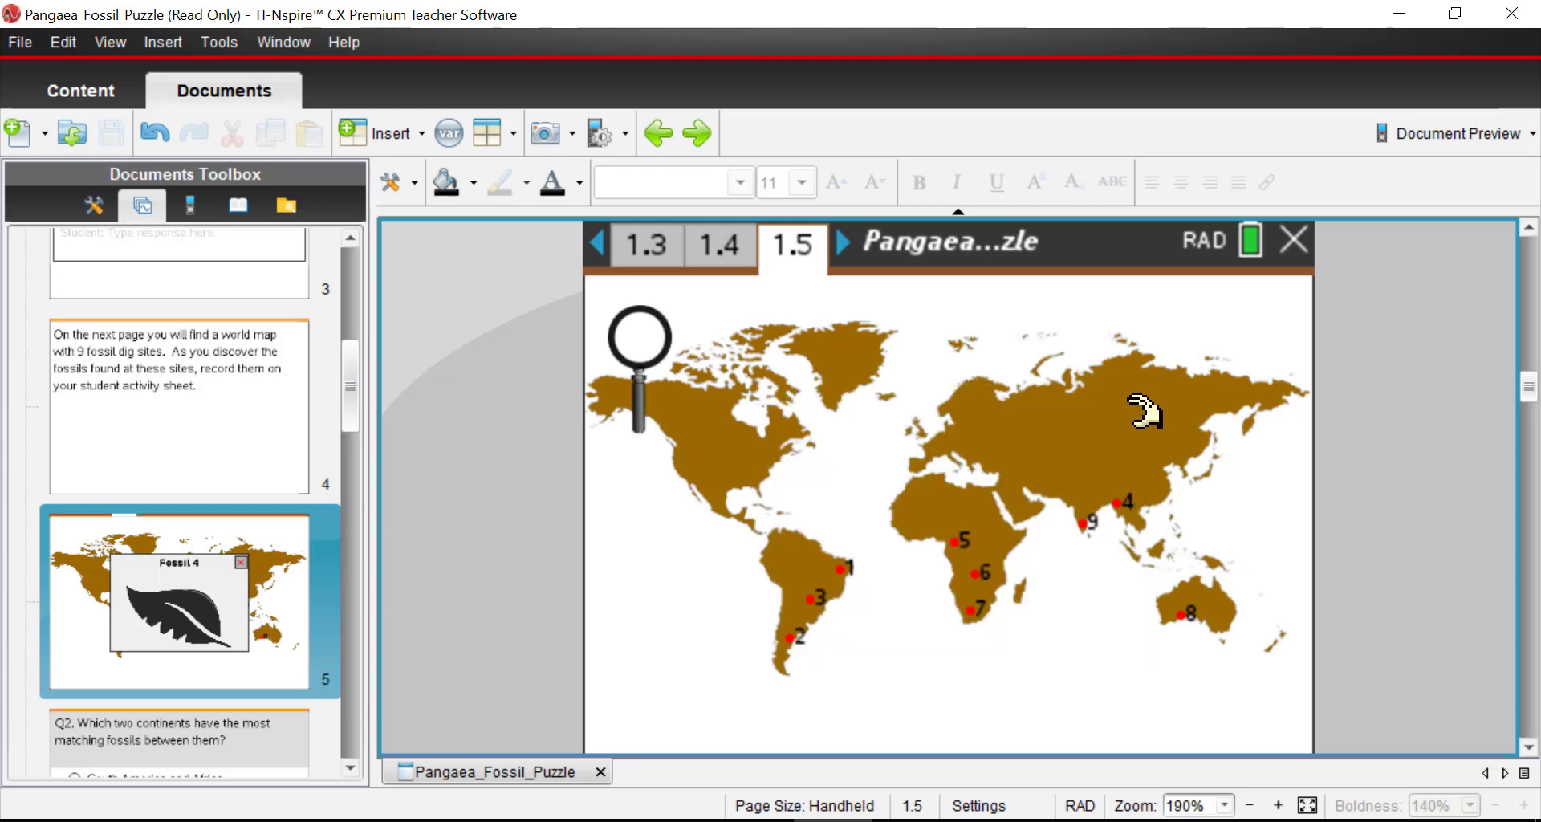
left_click_drag(645, 415, 1186, 671)
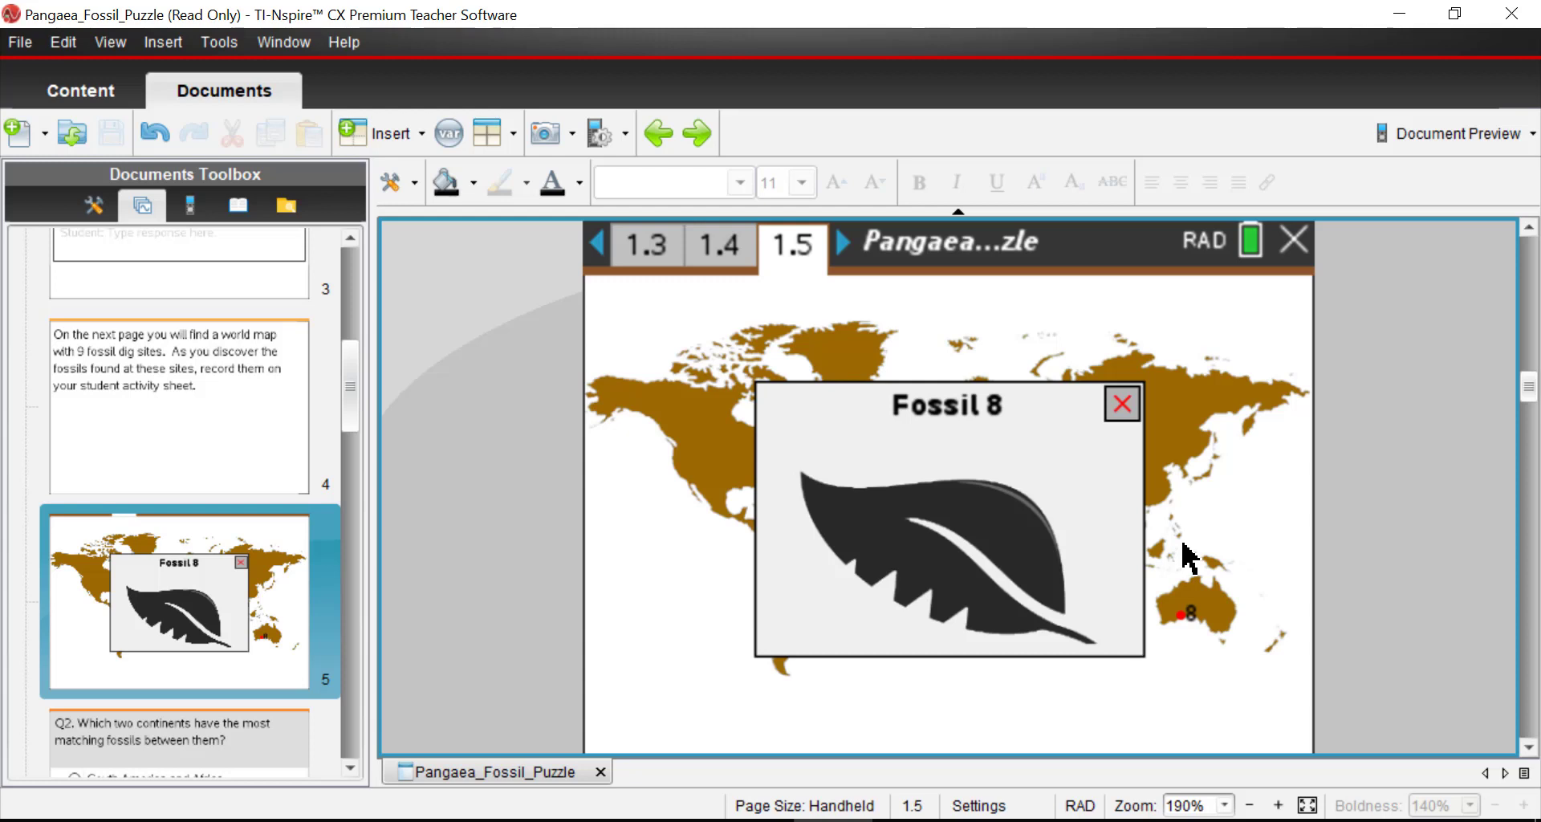
left_click(1121, 404)
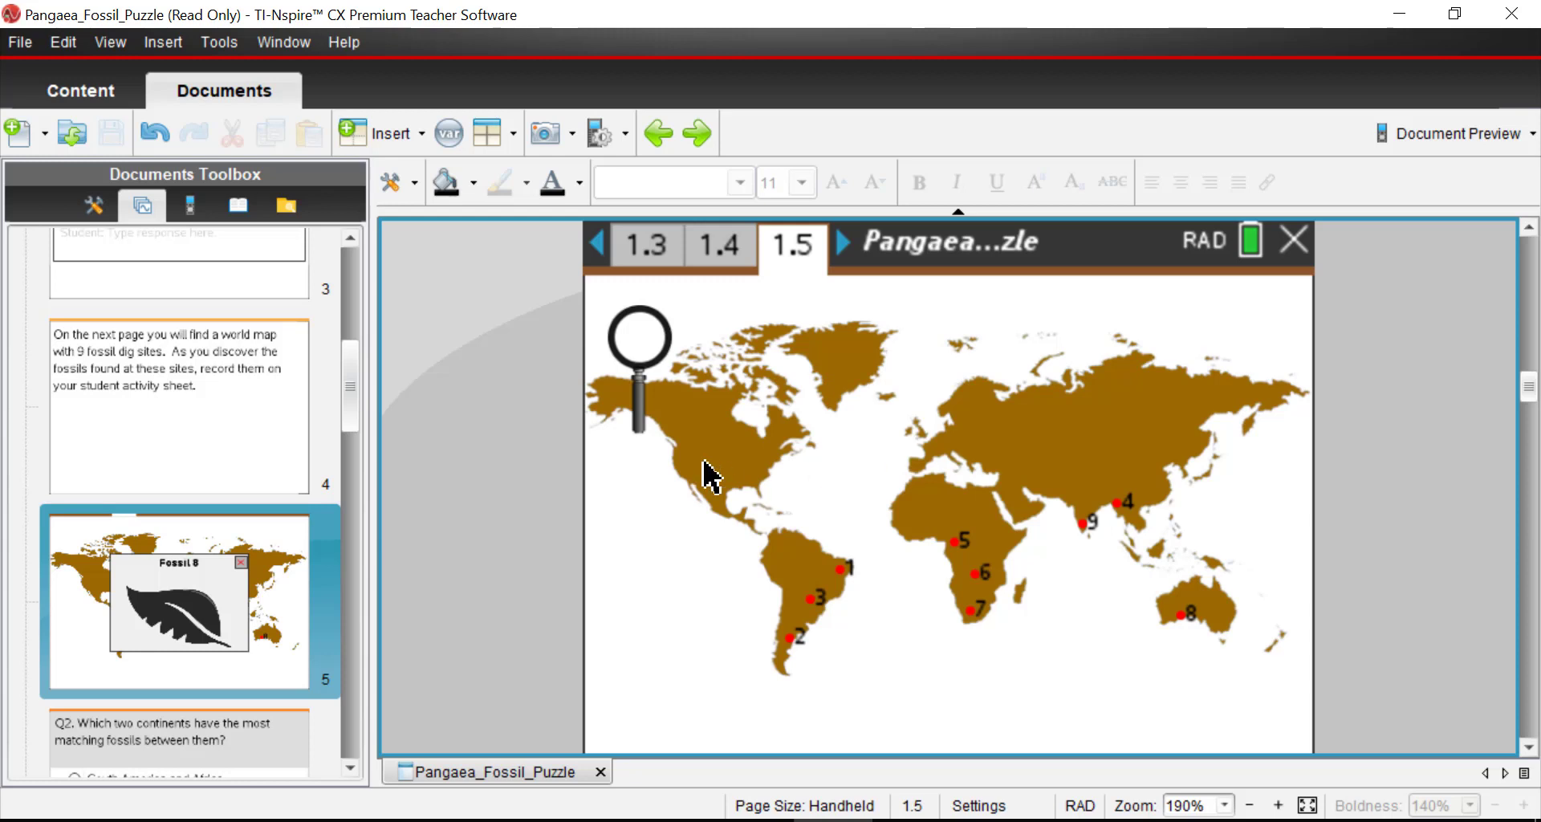
left_click_drag(640, 413, 1090, 577)
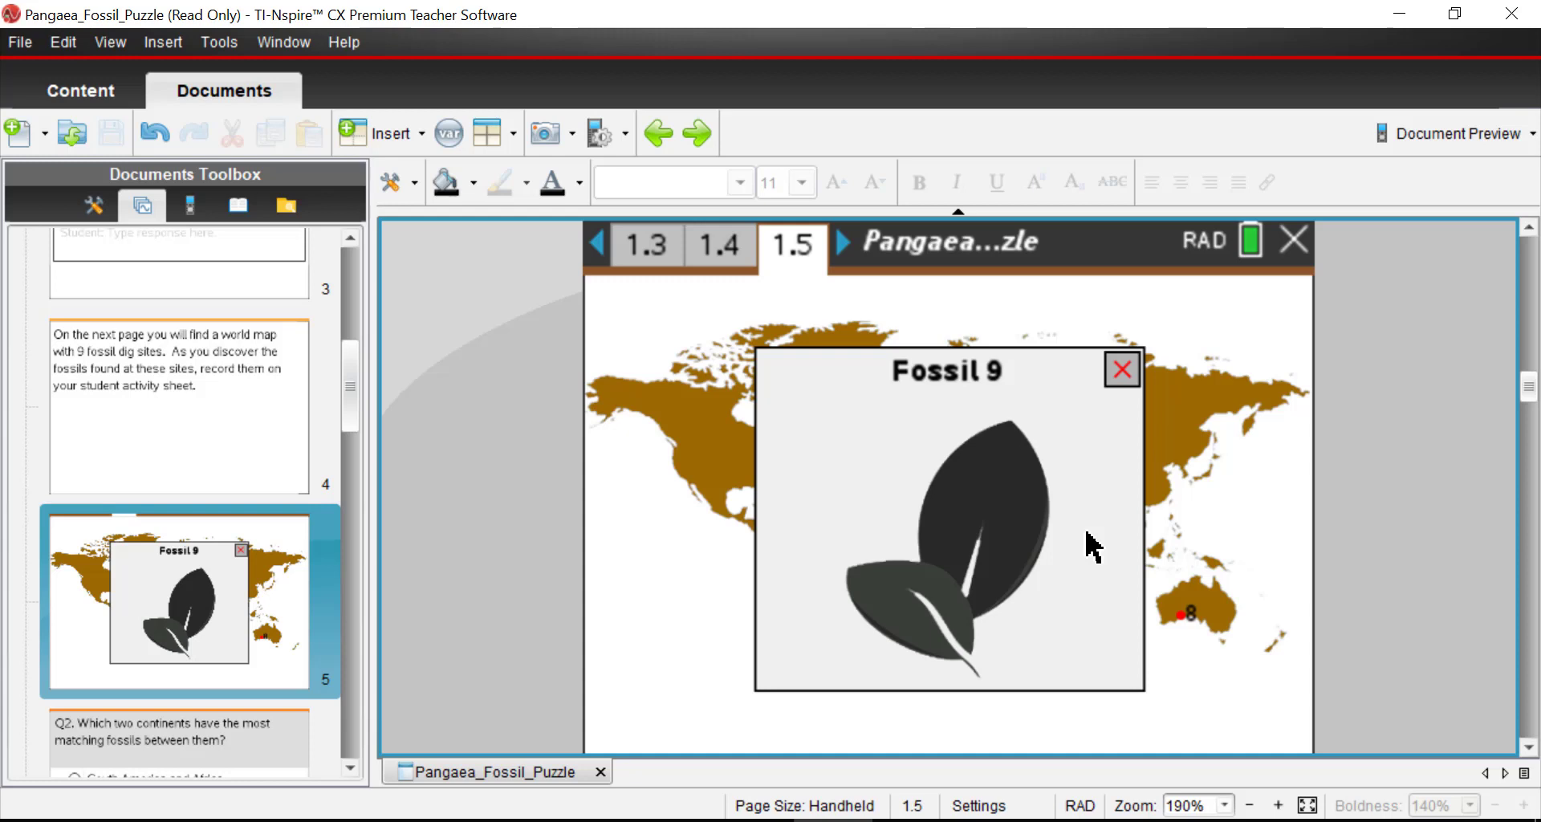
left_click(1122, 370)
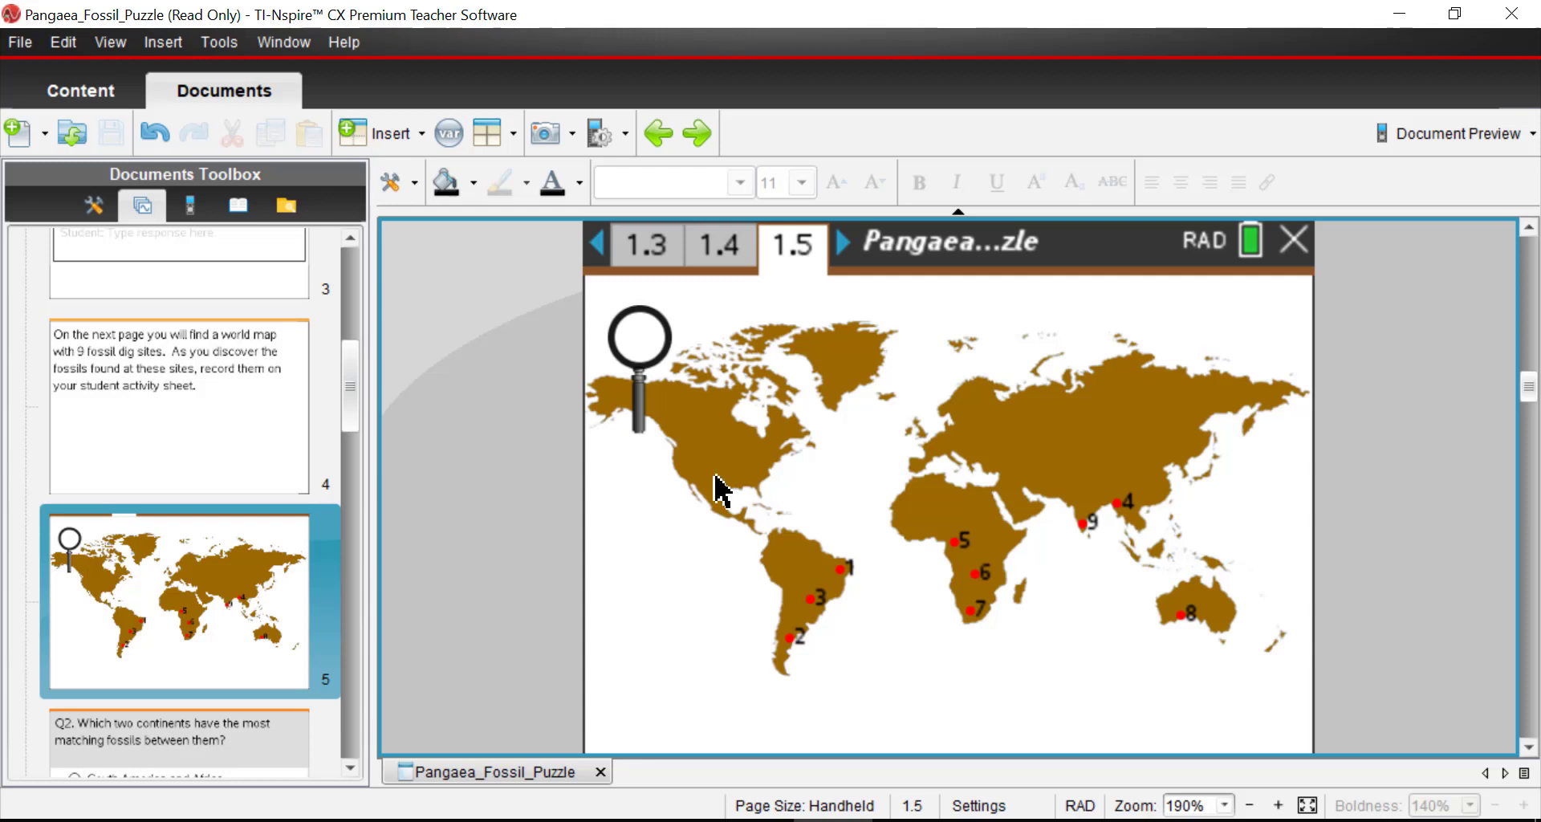
Answer Q2 on page 1.6 with South America and Africa, consulting the world map page first
left_click_drag(348, 389, 348, 460)
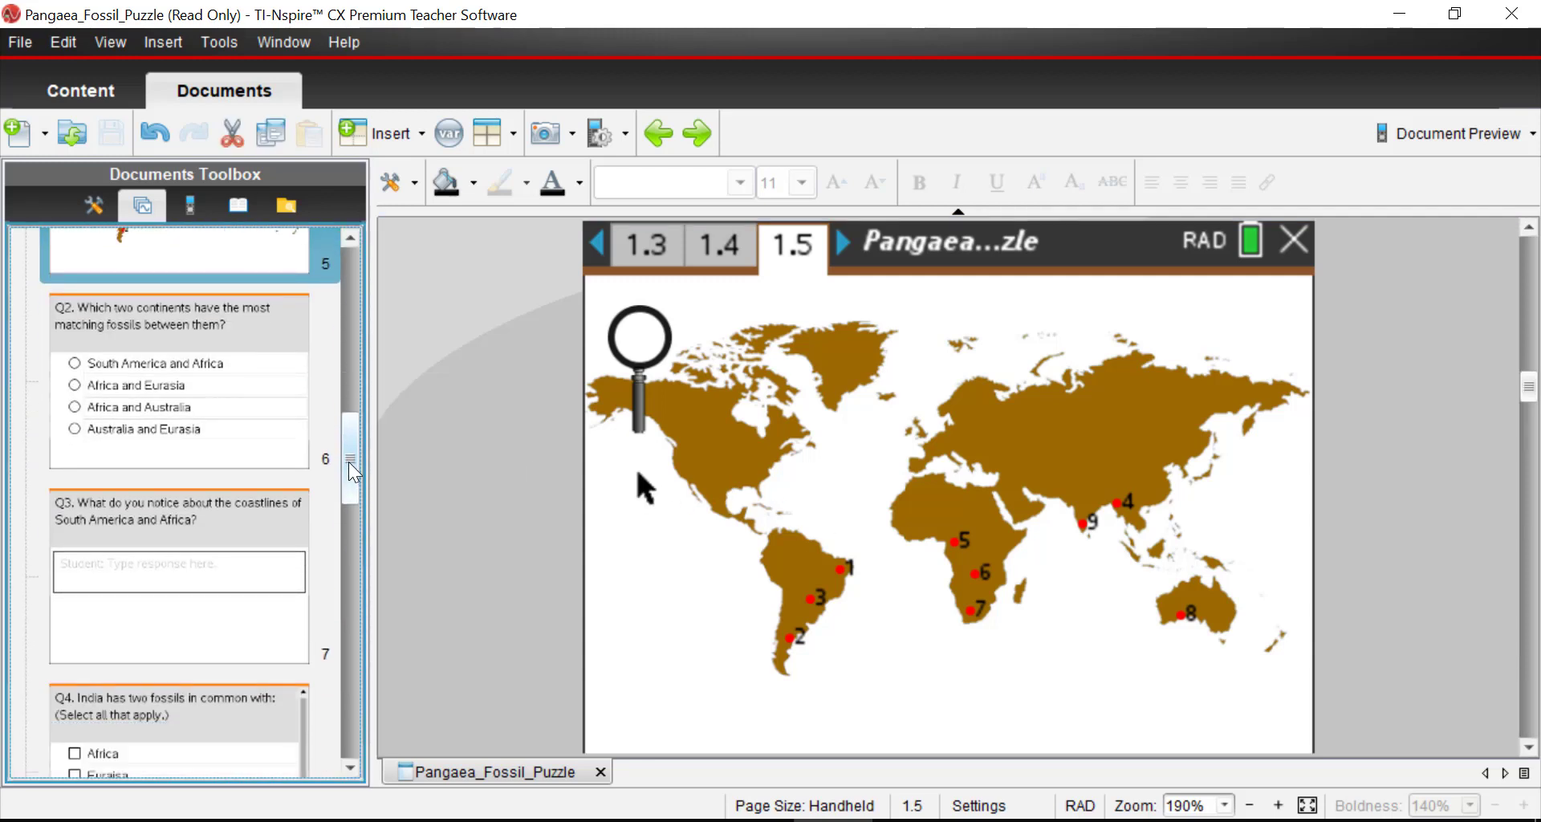
left_click(248, 406)
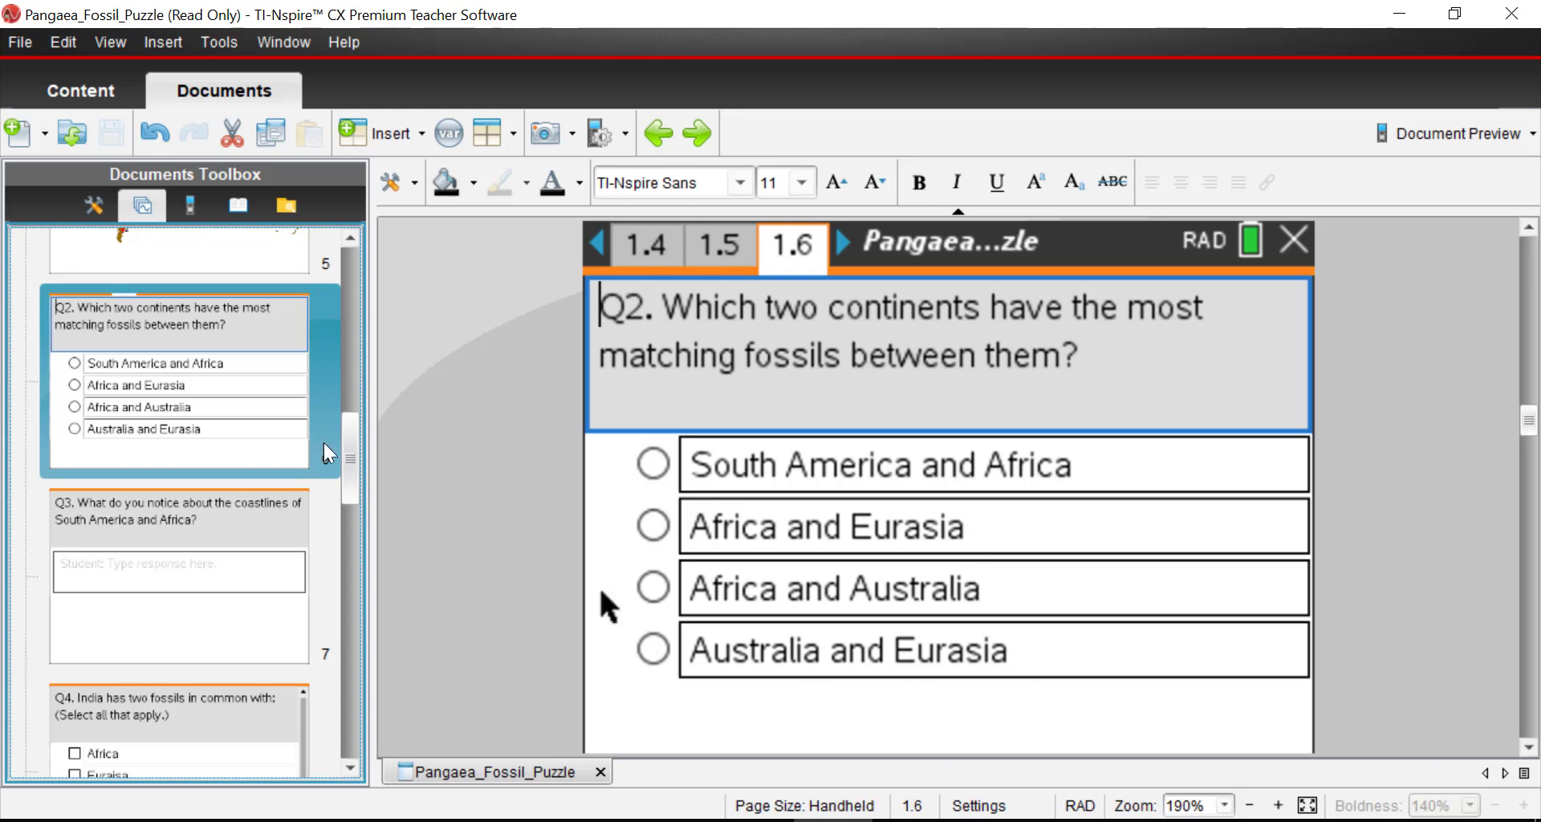
scroll(241, 401, "up", 5)
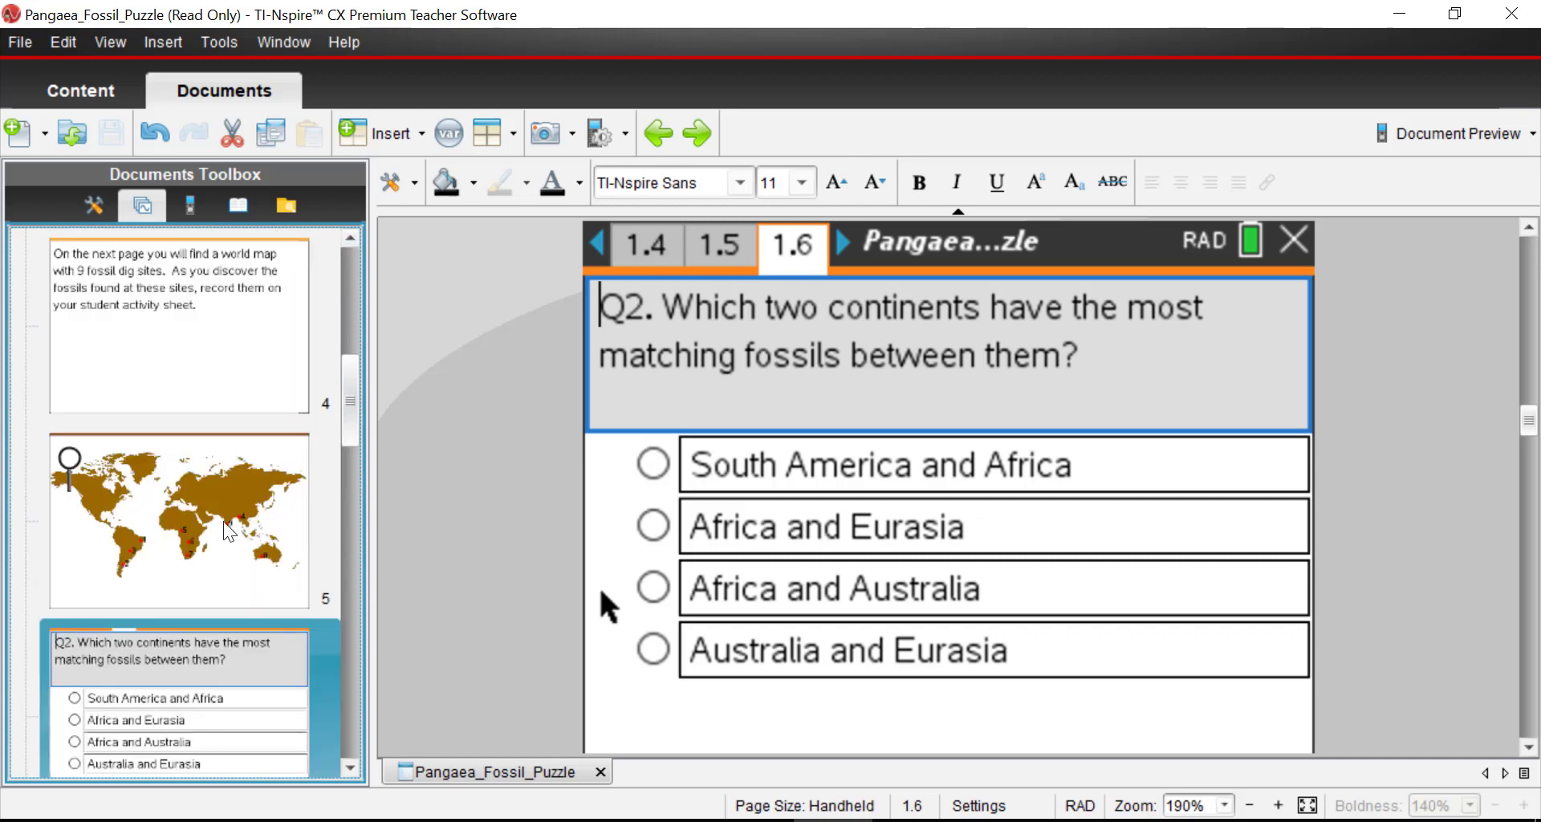
left_click(231, 517)
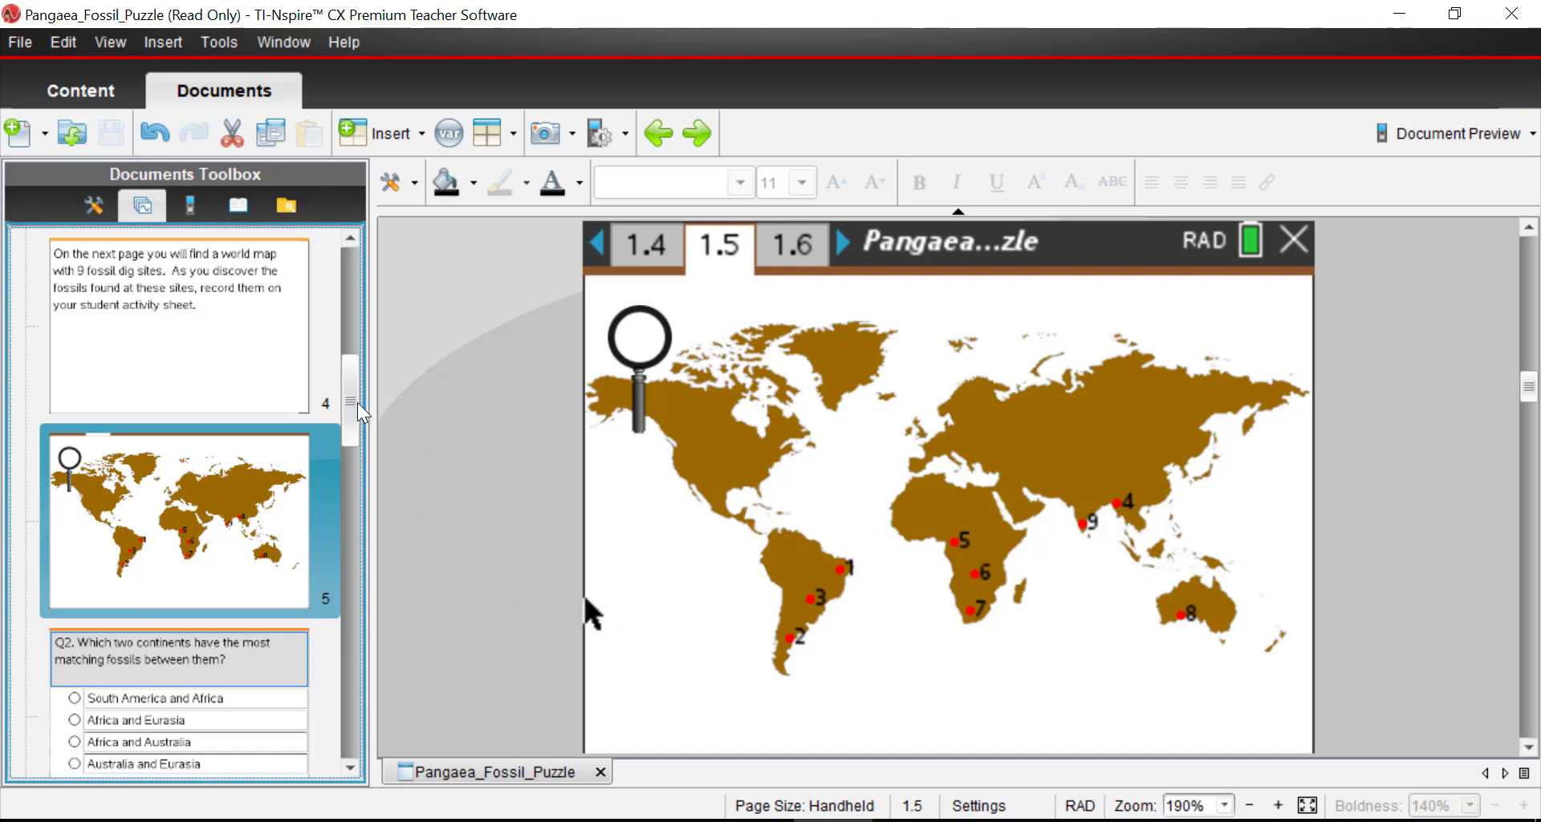
left_click_drag(355, 405, 353, 454)
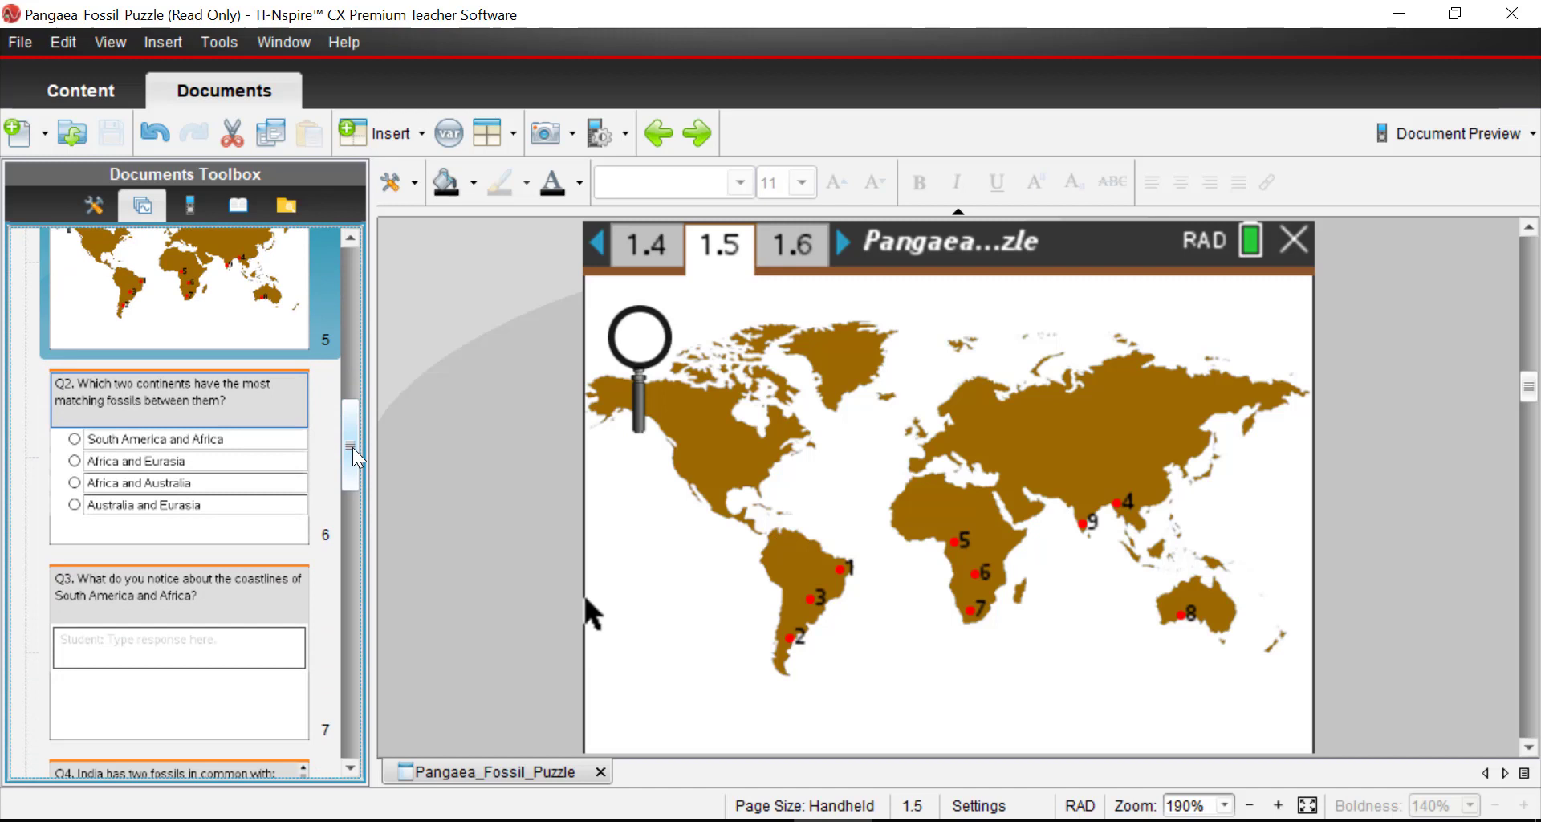
left_click(229, 457)
left_click(652, 464)
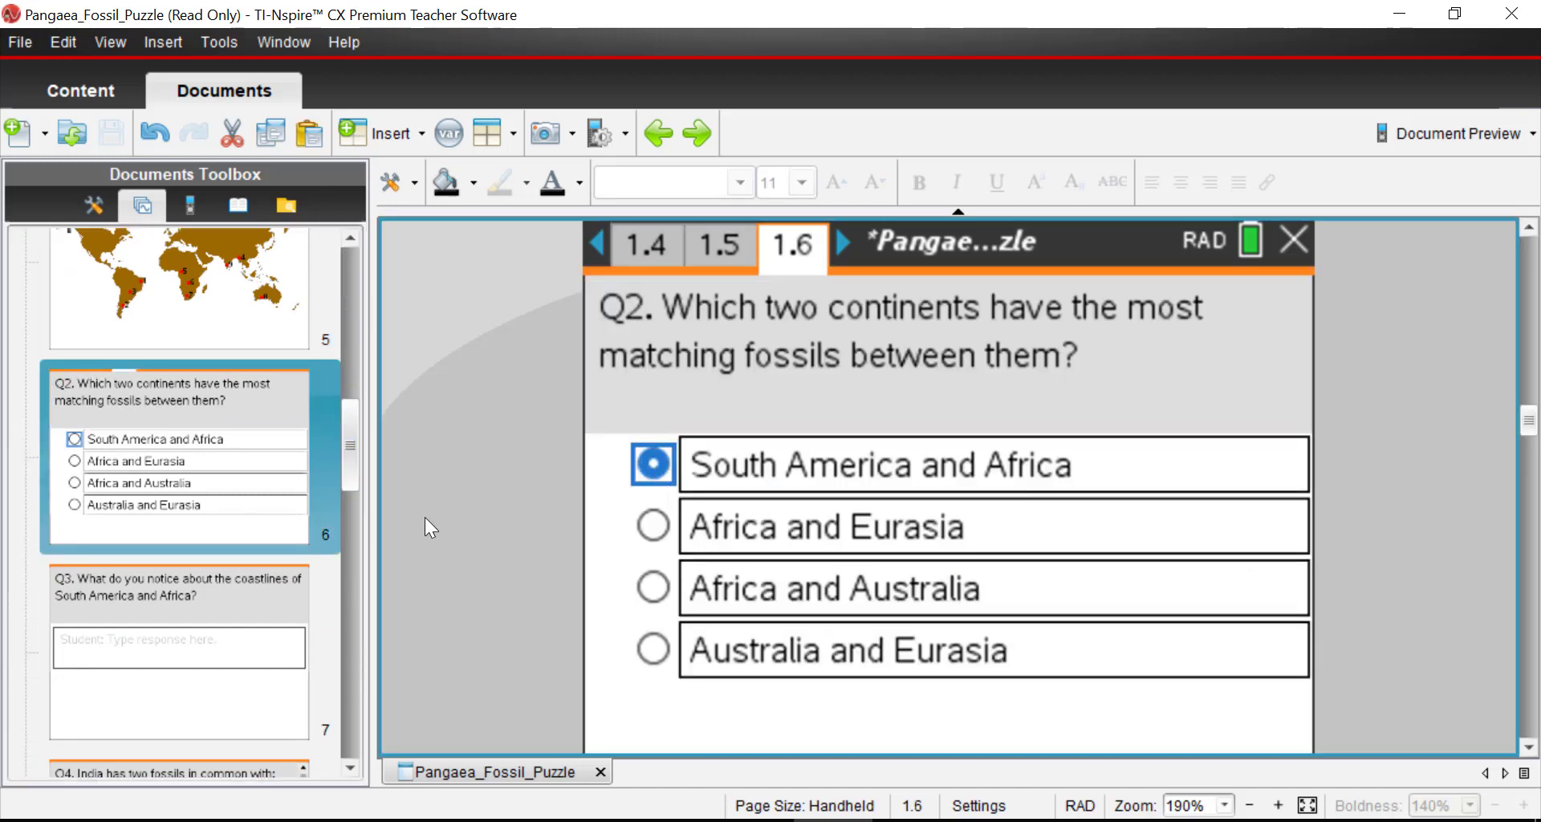
Open Q3 on page 1.7 and compare the coastlines of South America and Africa on the world map
left_click(204, 618)
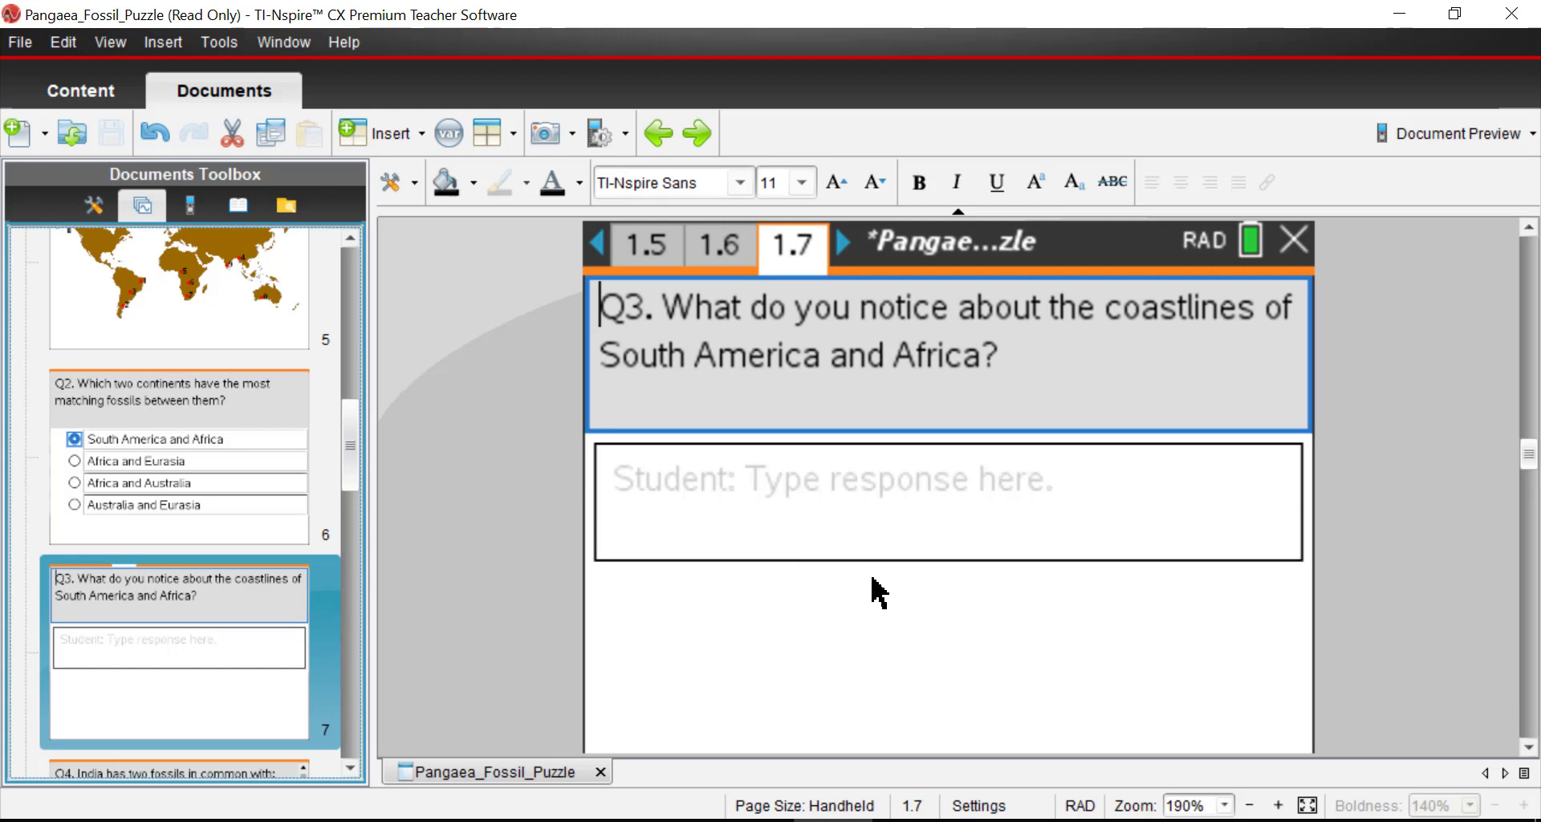
left_click(193, 330)
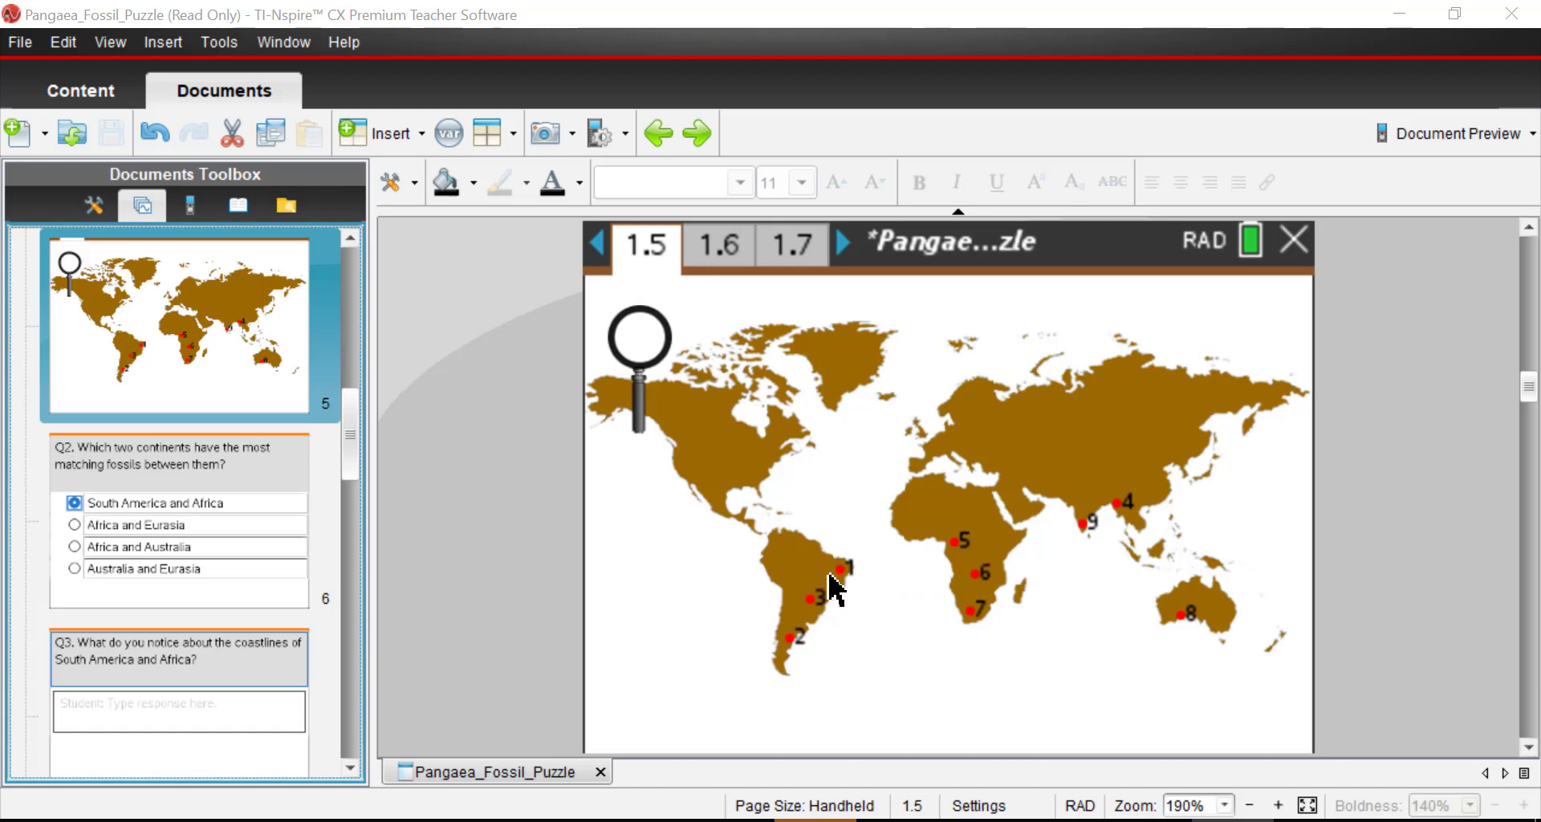
left_click(207, 706)
Open Q4 on page 1.8 and review all its answer choices for India's matching fossils
left_click(351, 768)
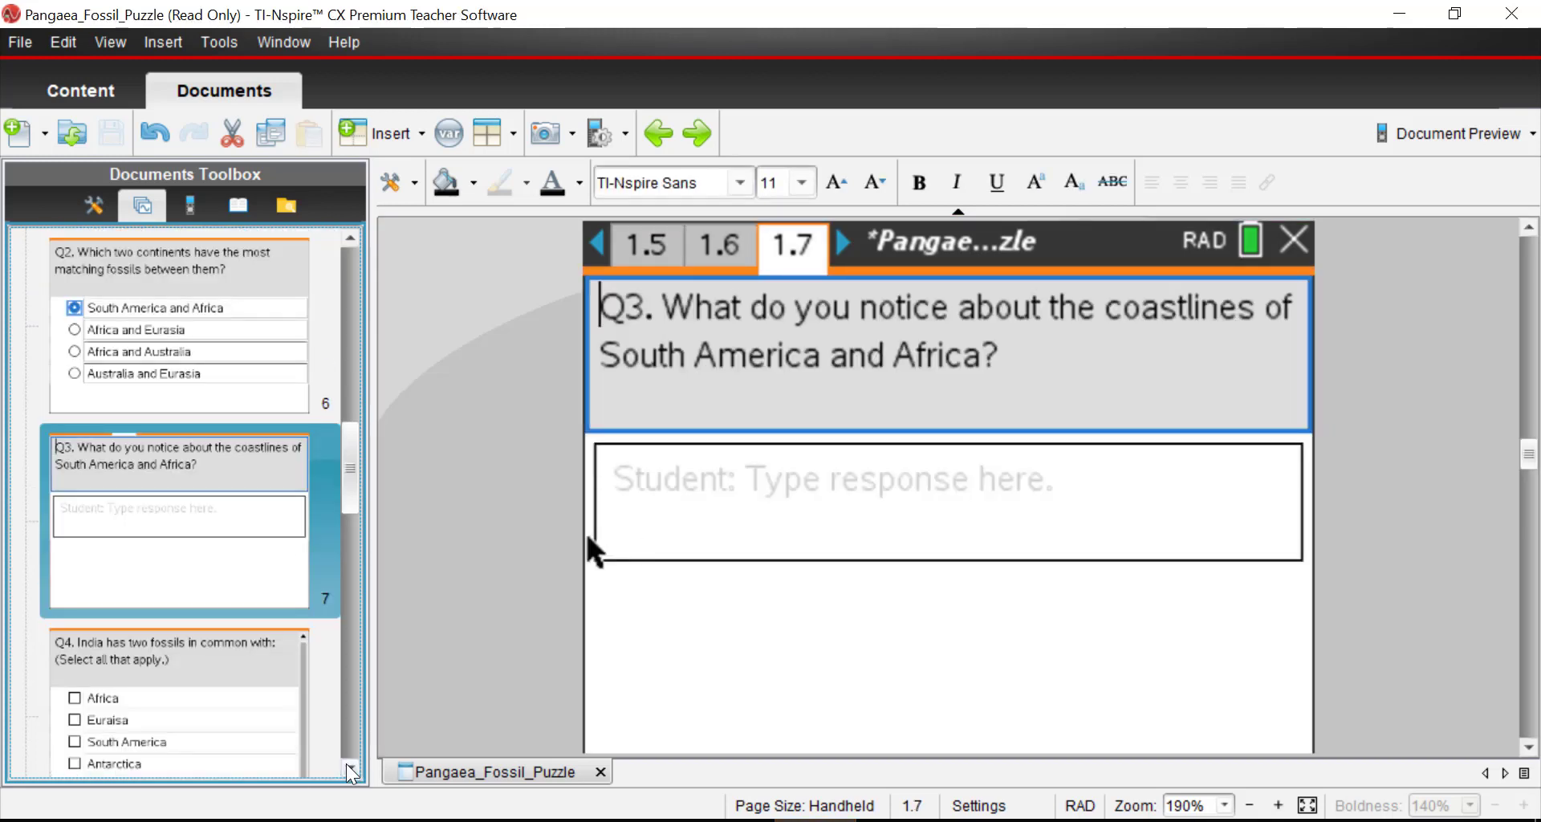
left_click(265, 681)
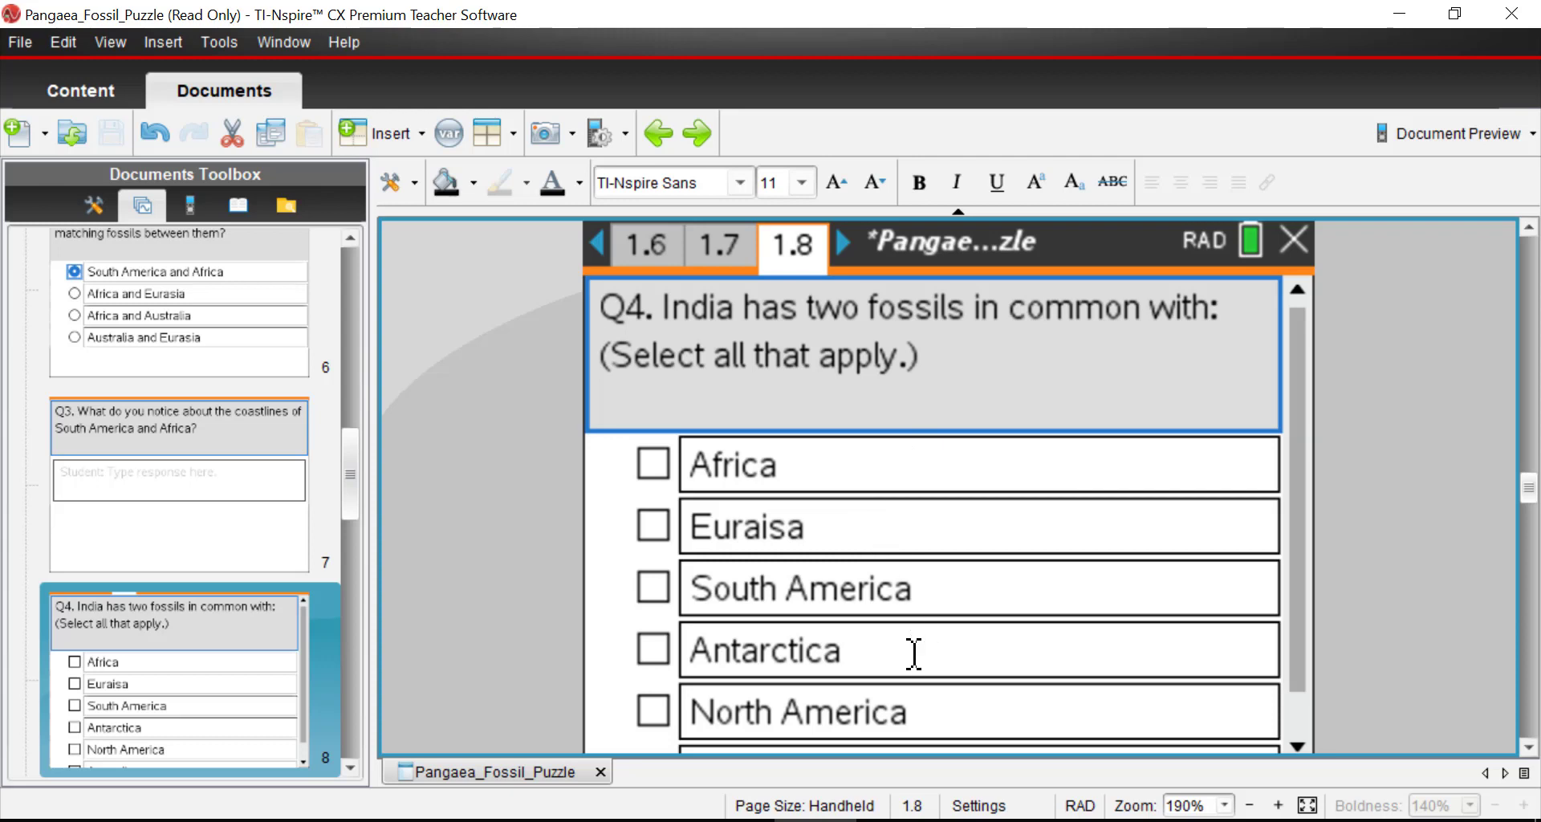
mouse_move(1308, 566)
left_mouse_down()
mouse_move(1297, 674)
mouse_move(1316, 582)
left_mouse_up()
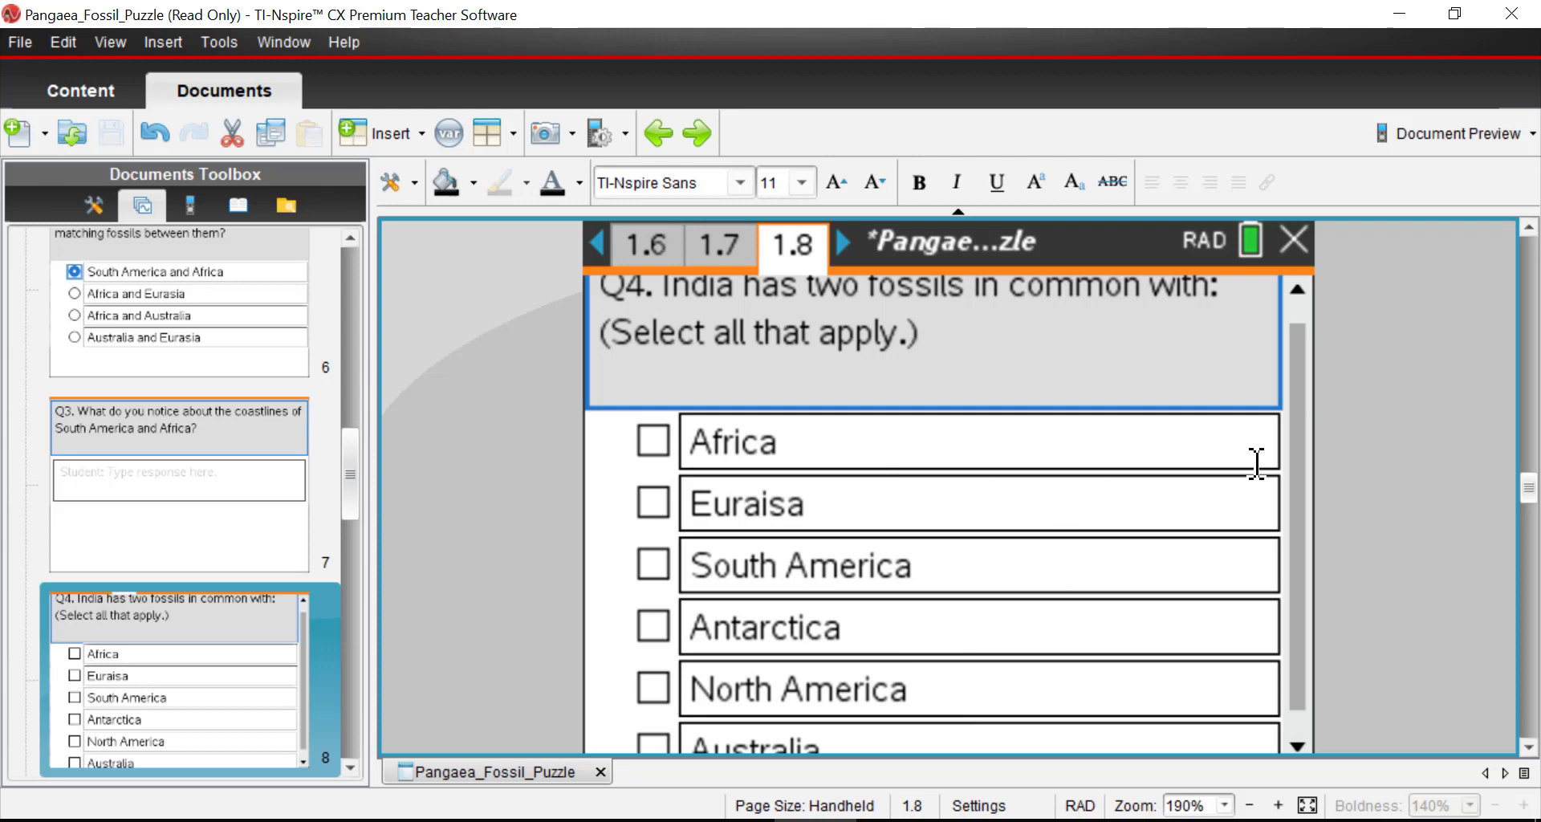
scroll(1314, 426, "up", 1)
scroll(1316, 423, "down", 2)
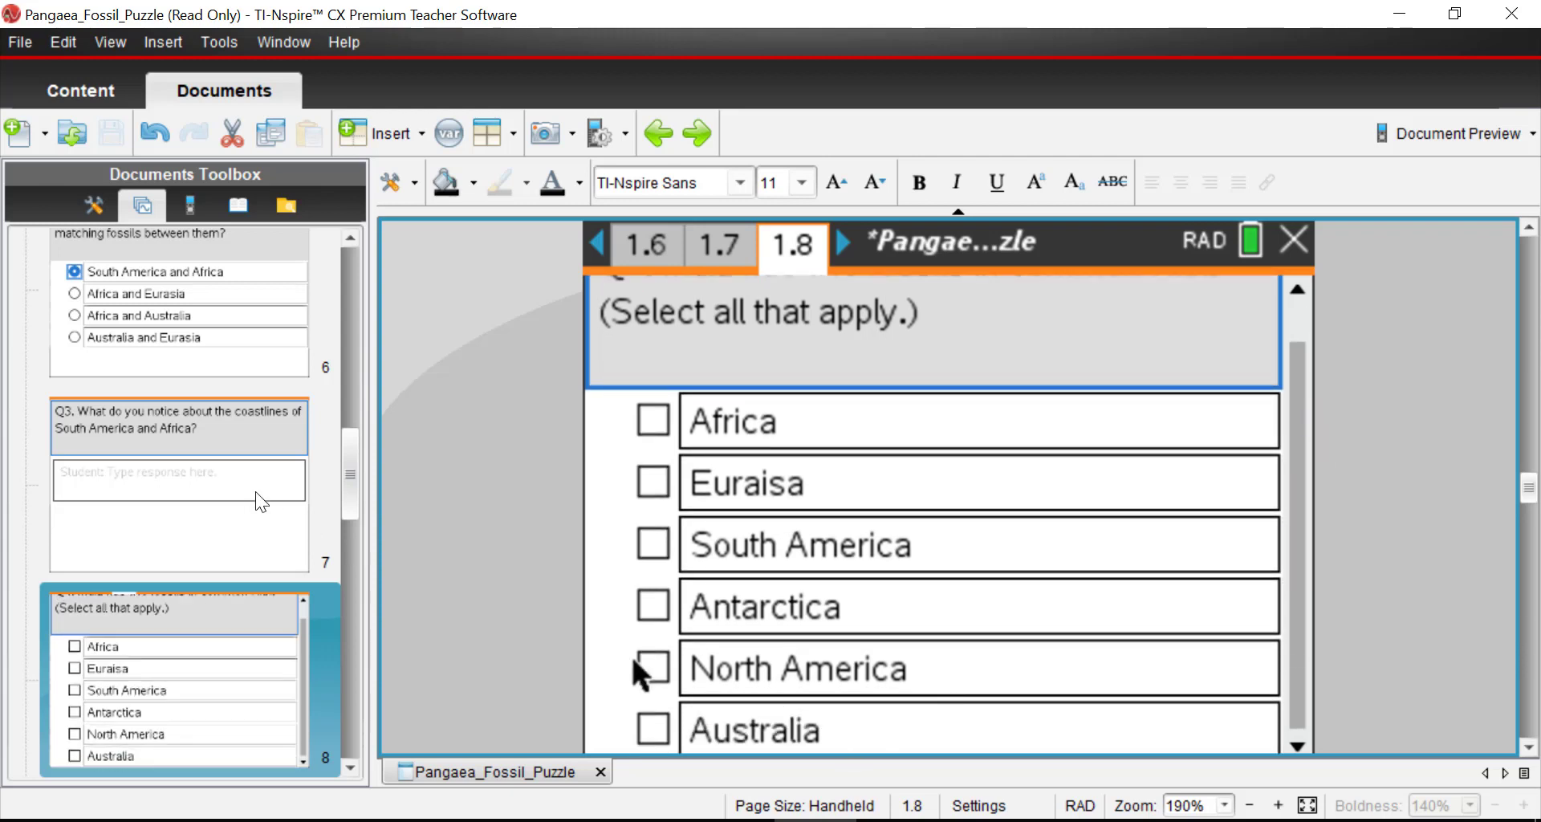
Compare India's dig sites with those on the other continents on the world map page, rereading Q4 on page 1.8 in between
left_click(350, 444)
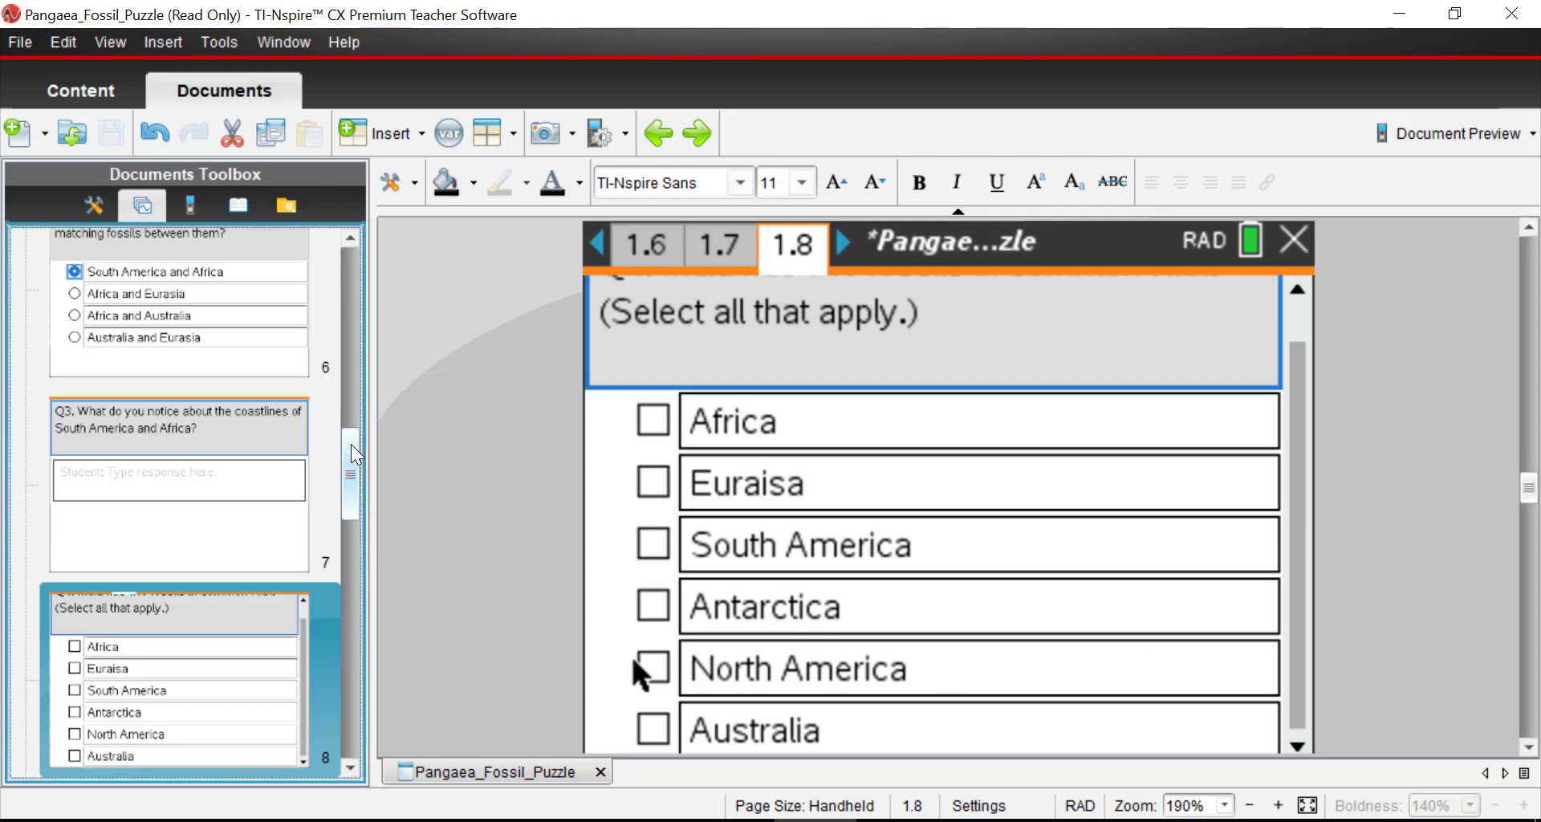
left_click_drag(351, 446, 356, 407)
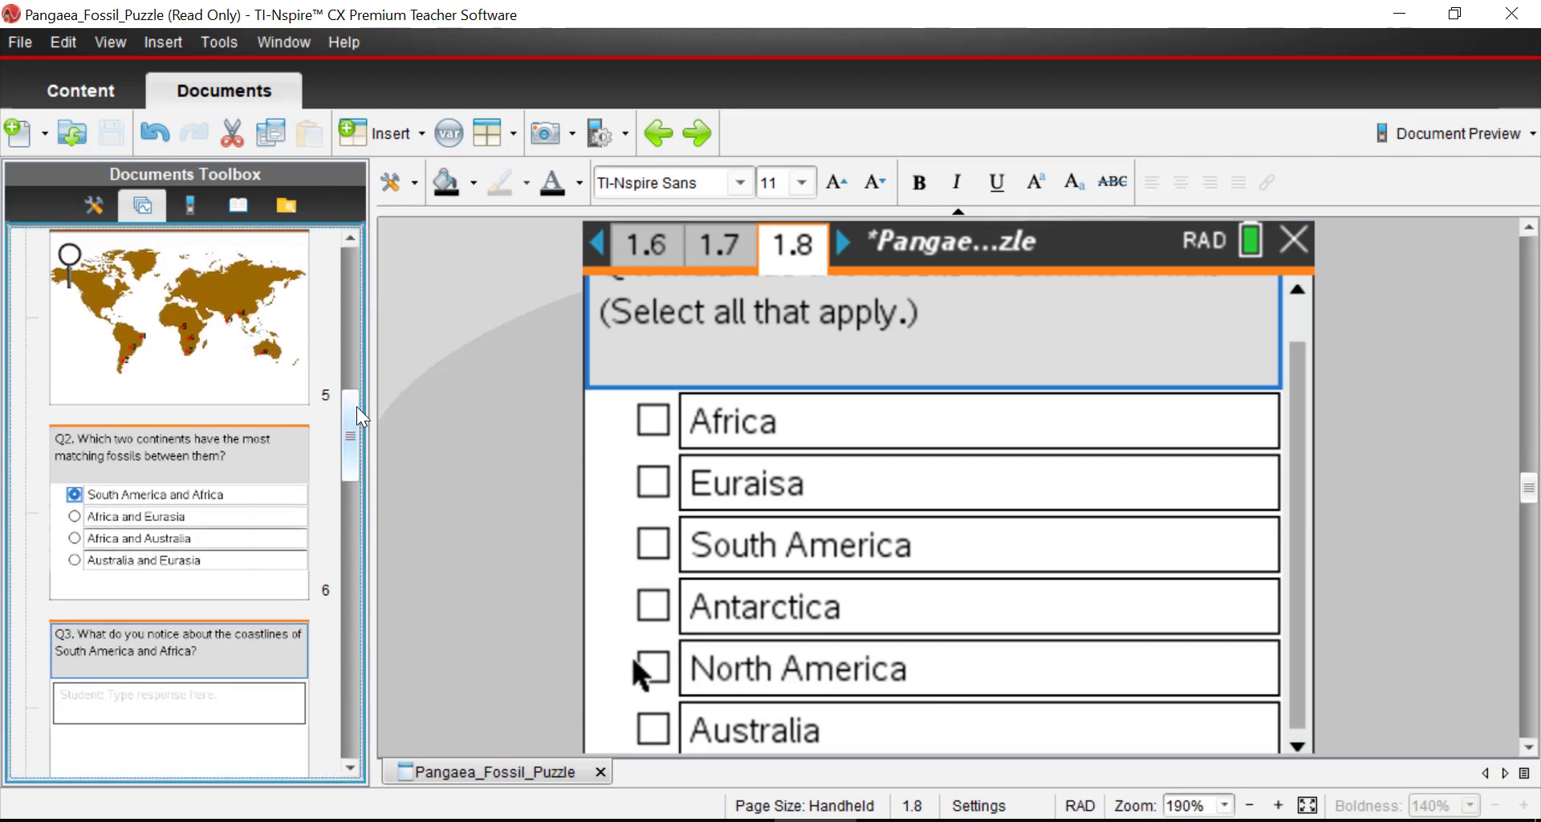
left_click(267, 382)
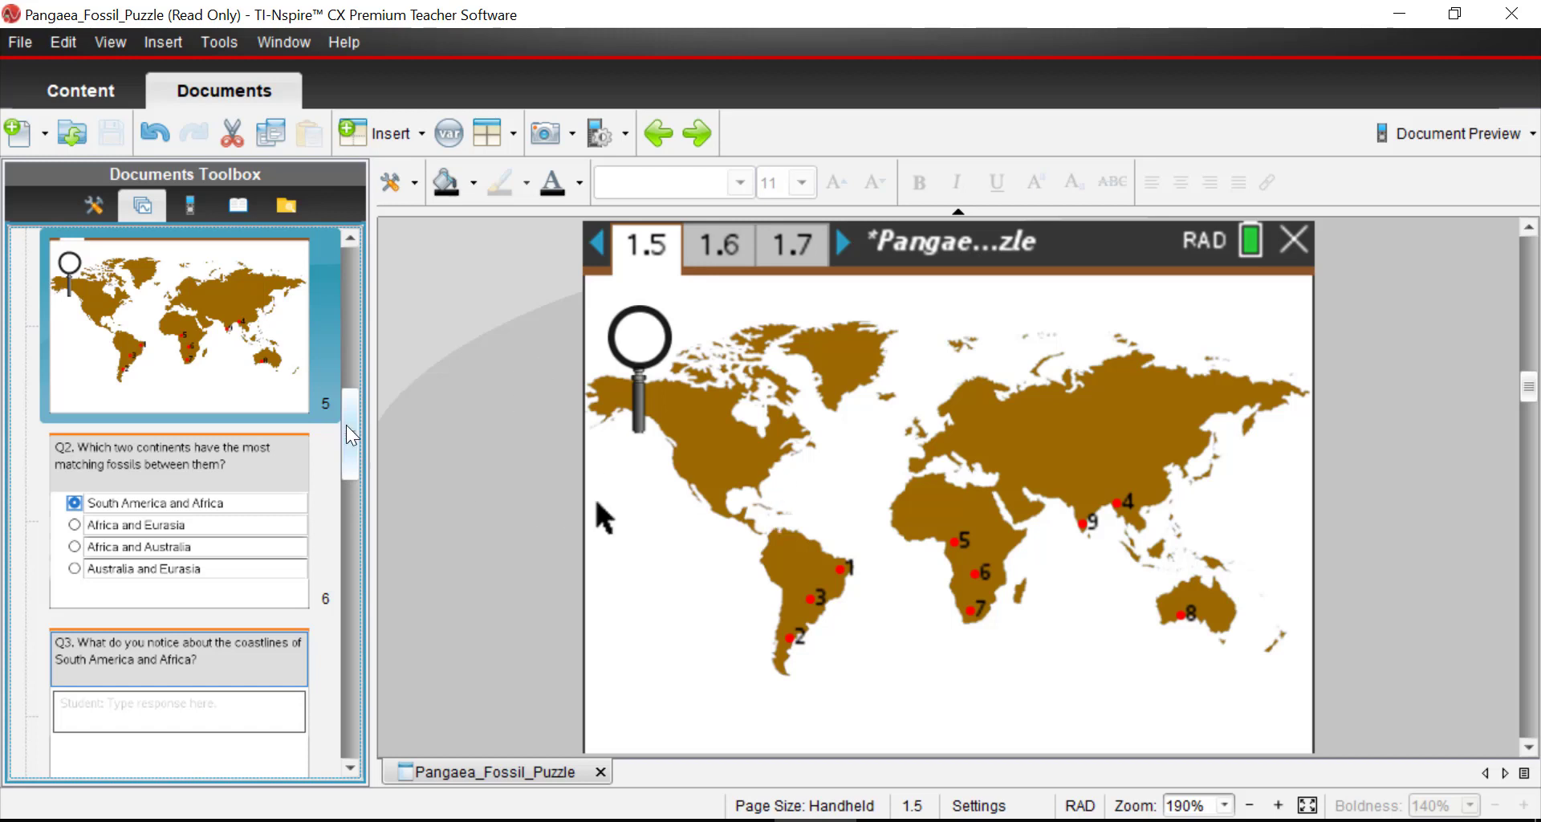
scroll(216, 673, "down", 5)
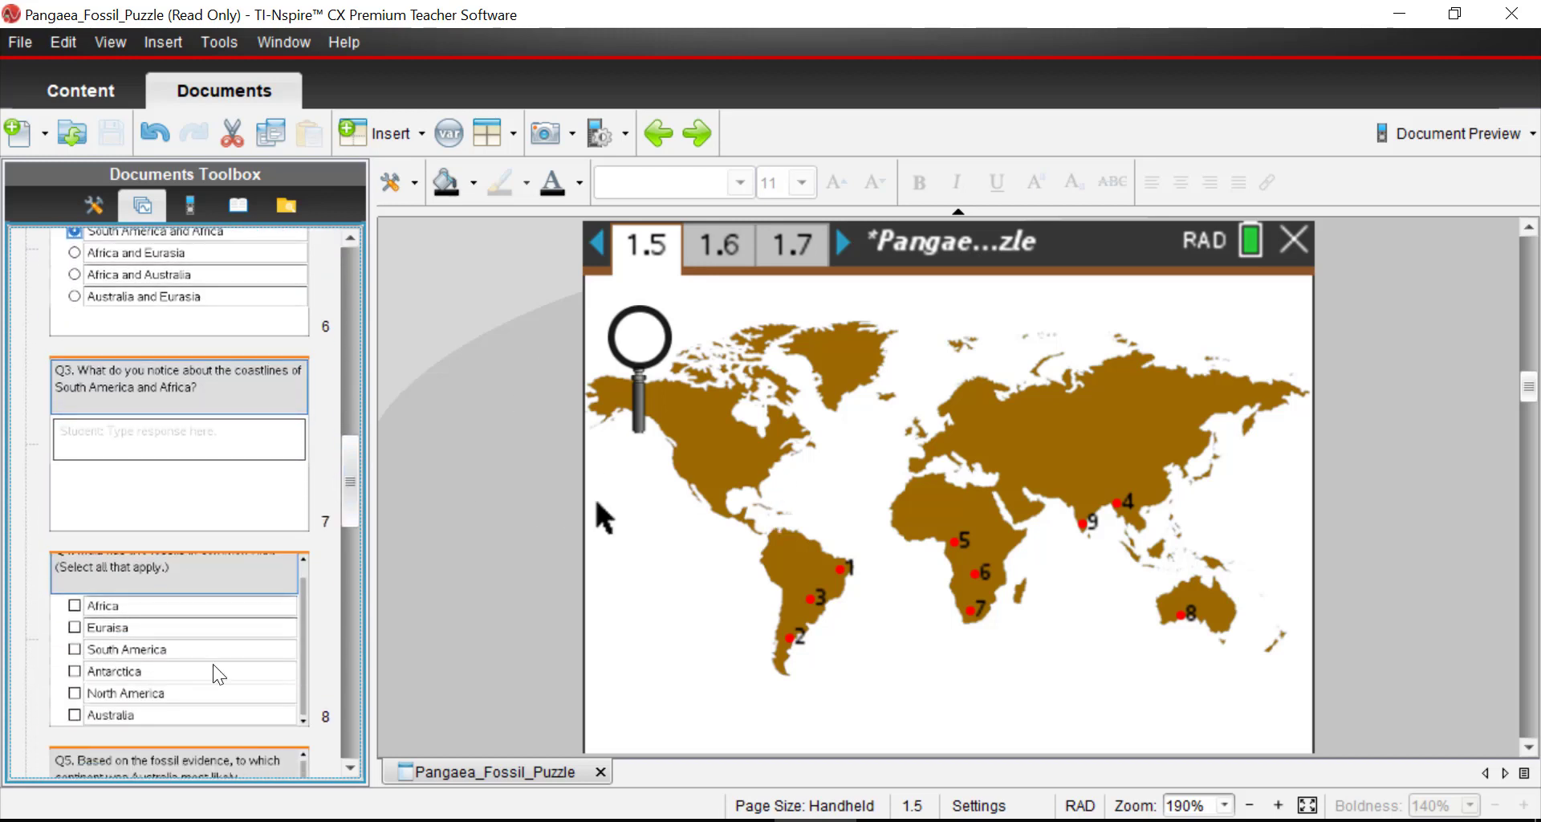
left_click(217, 674)
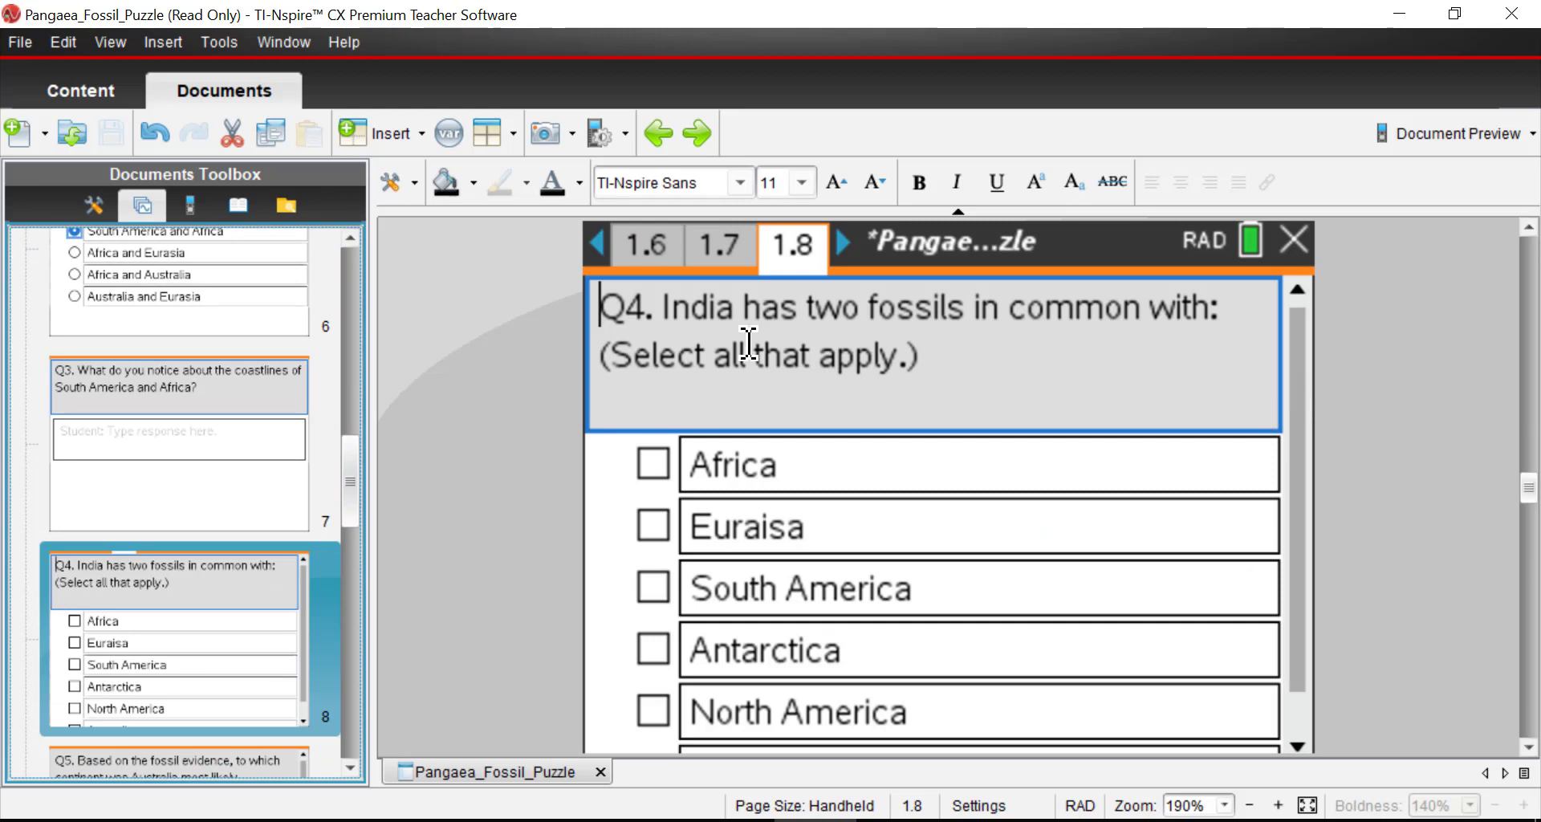
left_click_drag(351, 489, 362, 434)
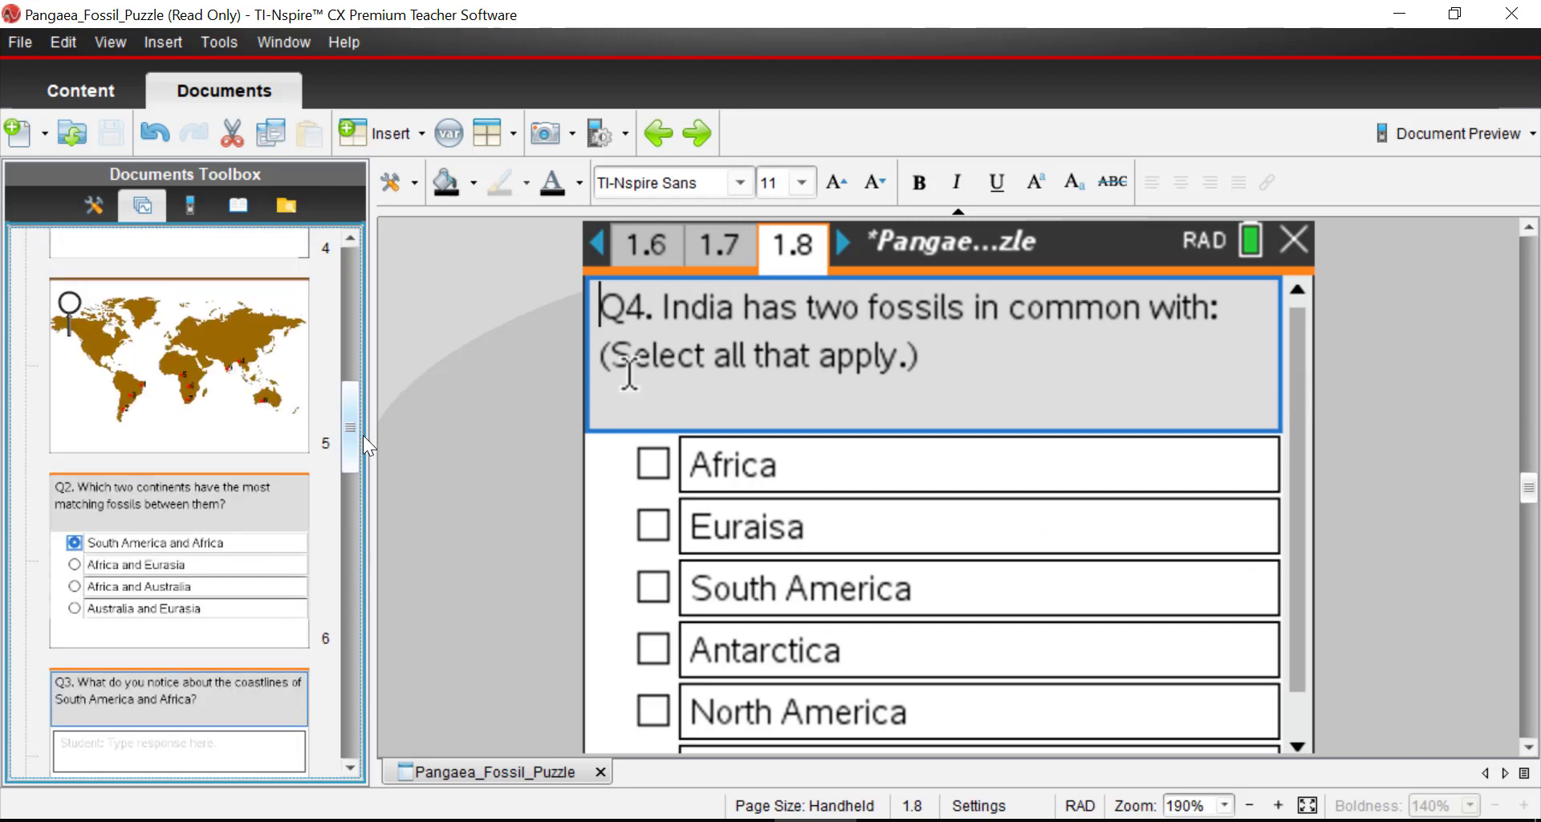
left_click(237, 392)
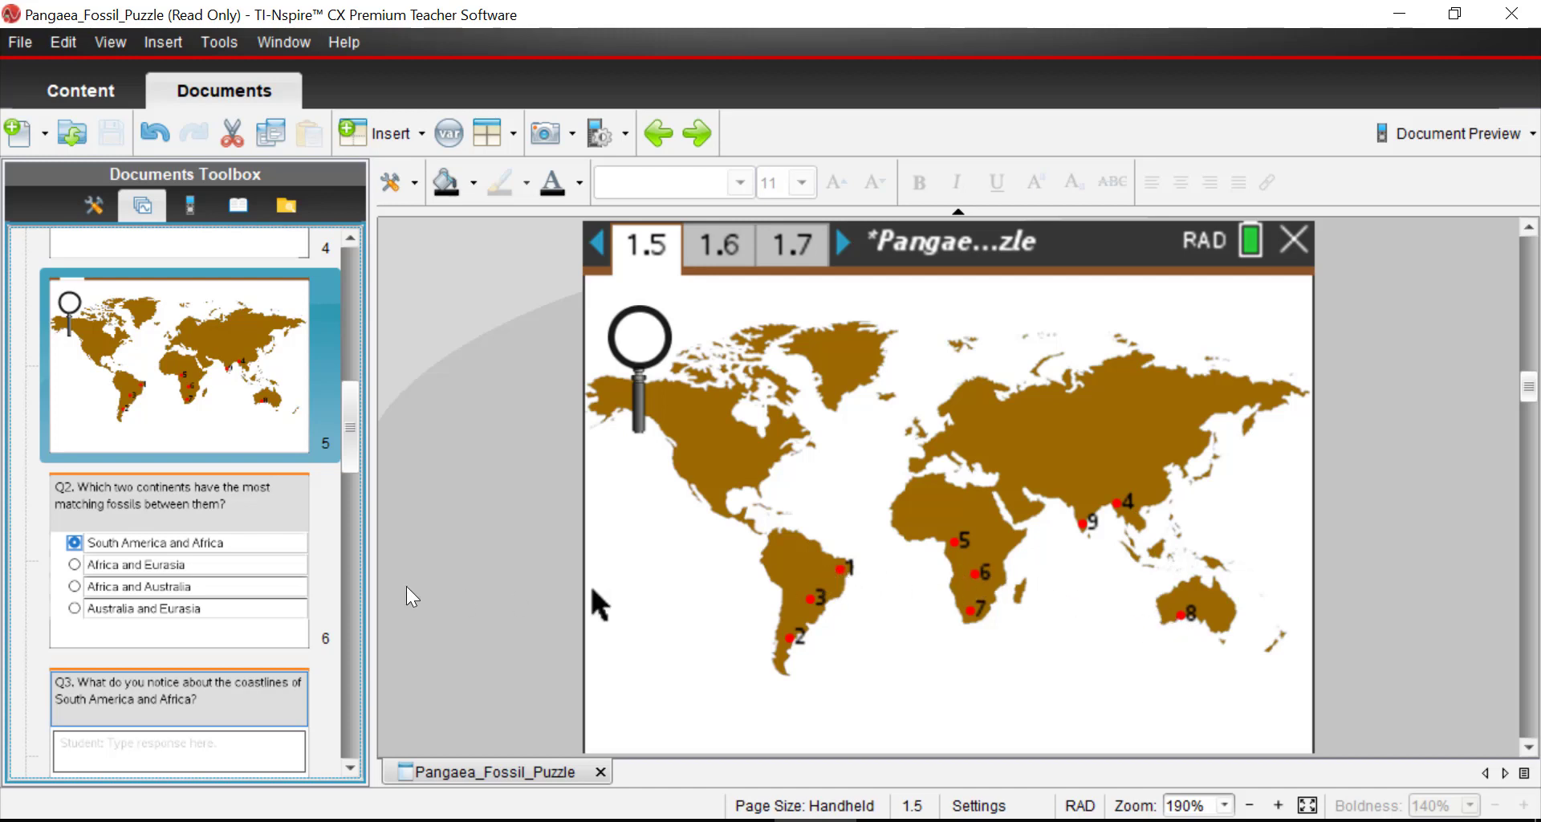
Answer Q4 on page 1.8 by selecting Africa, South America and Australia
left_click_drag(348, 426, 373, 487)
scroll(373, 487, "down", 2)
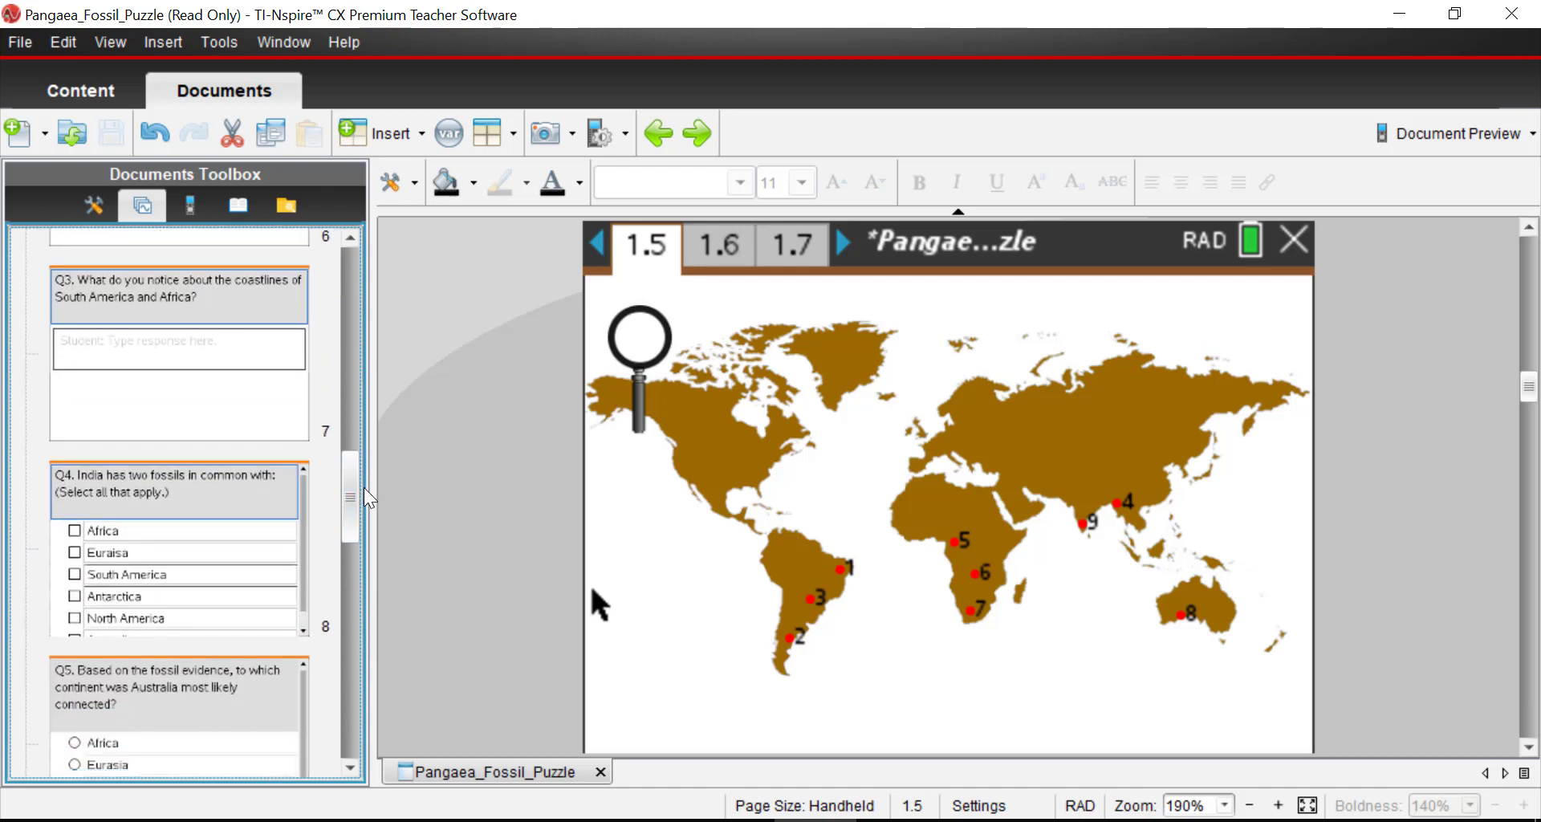
left_click(278, 578)
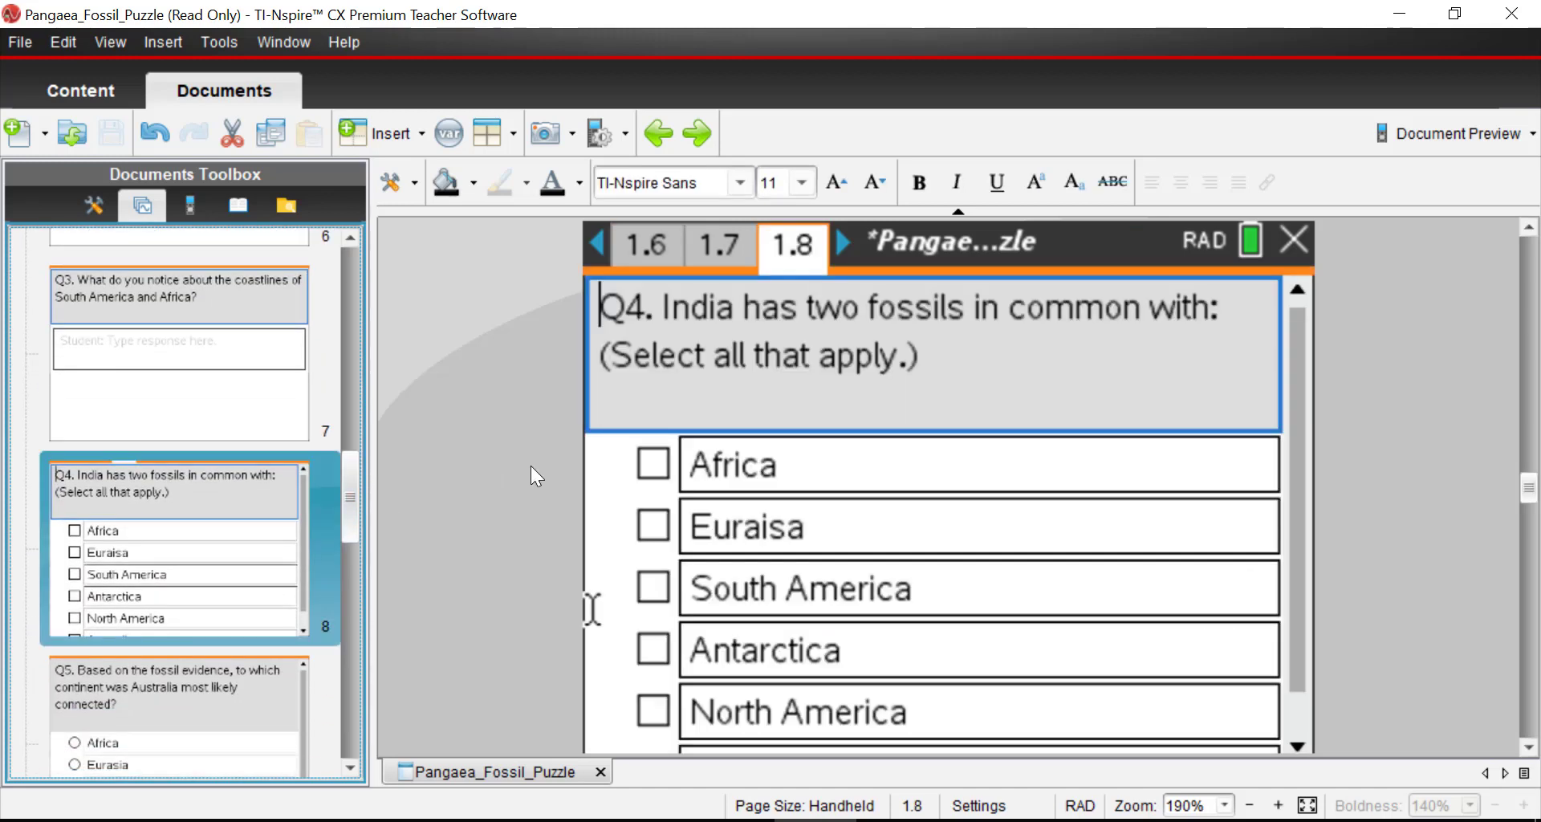
left_click(652, 465)
left_click(655, 593)
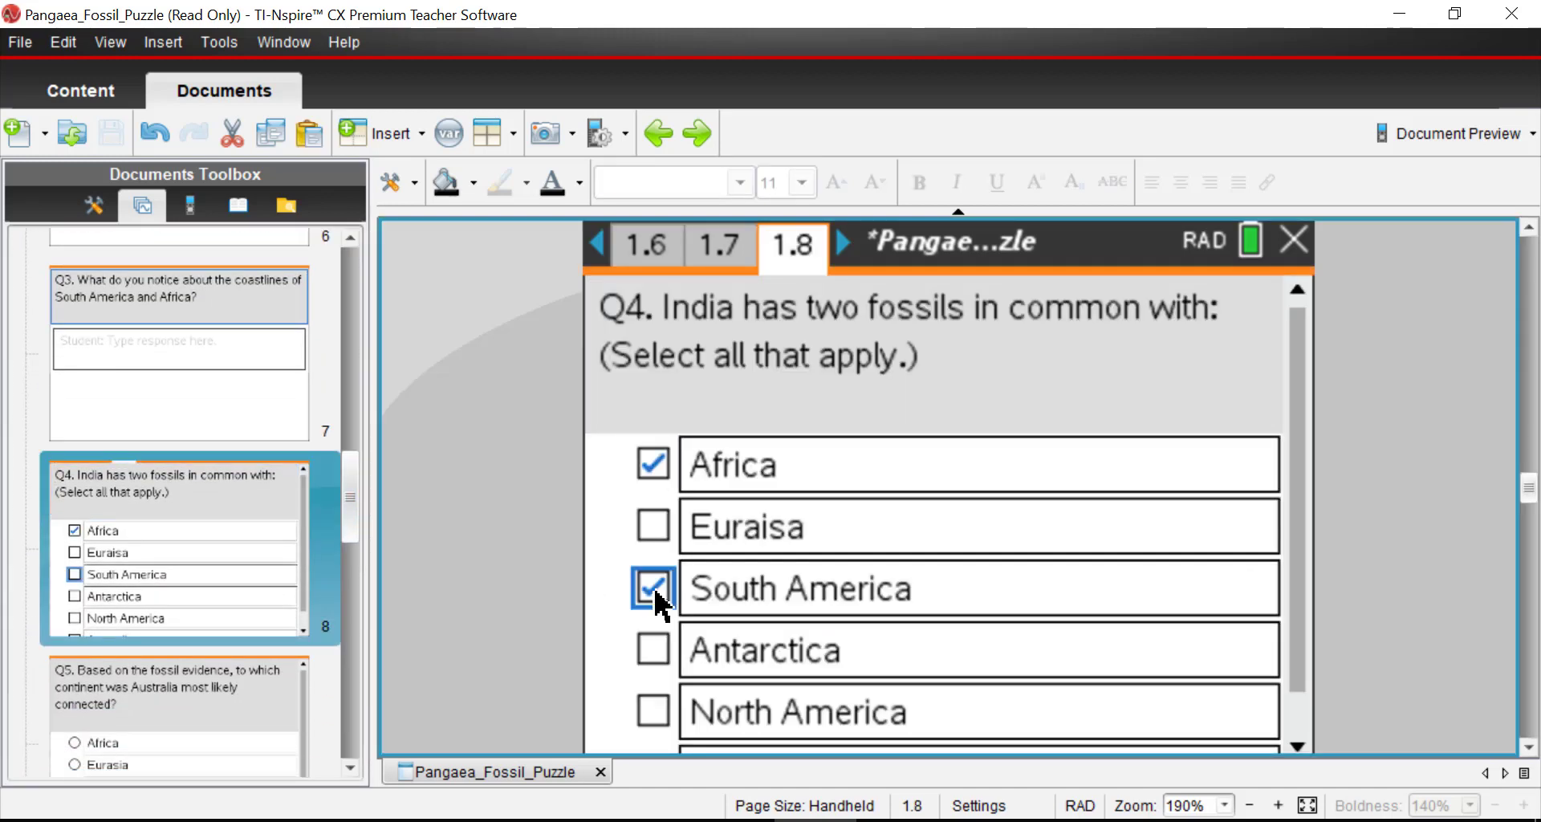
scroll(1306, 603, "down", 1)
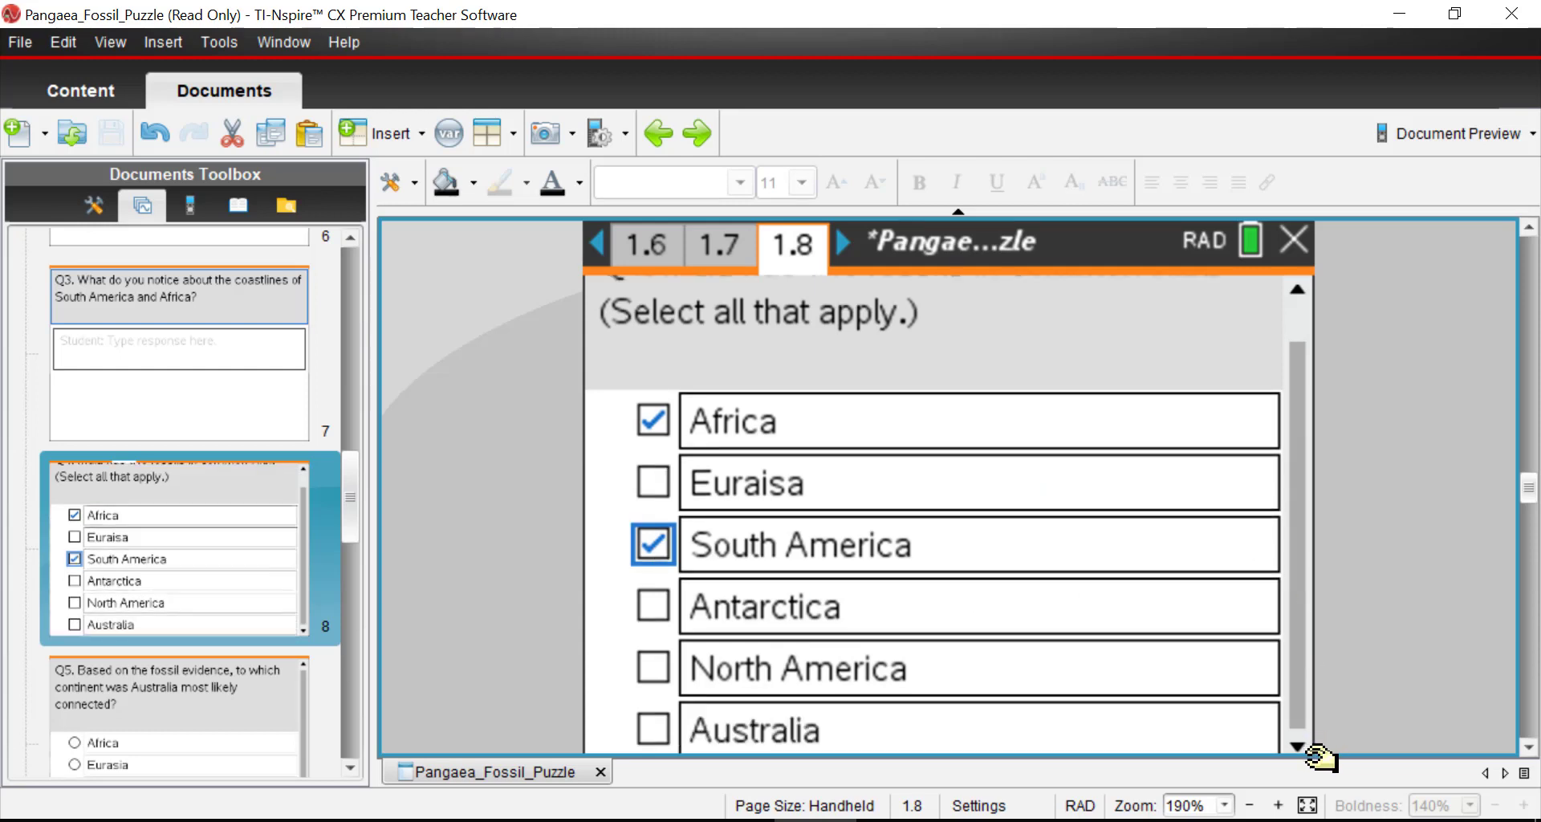
left_click(652, 729)
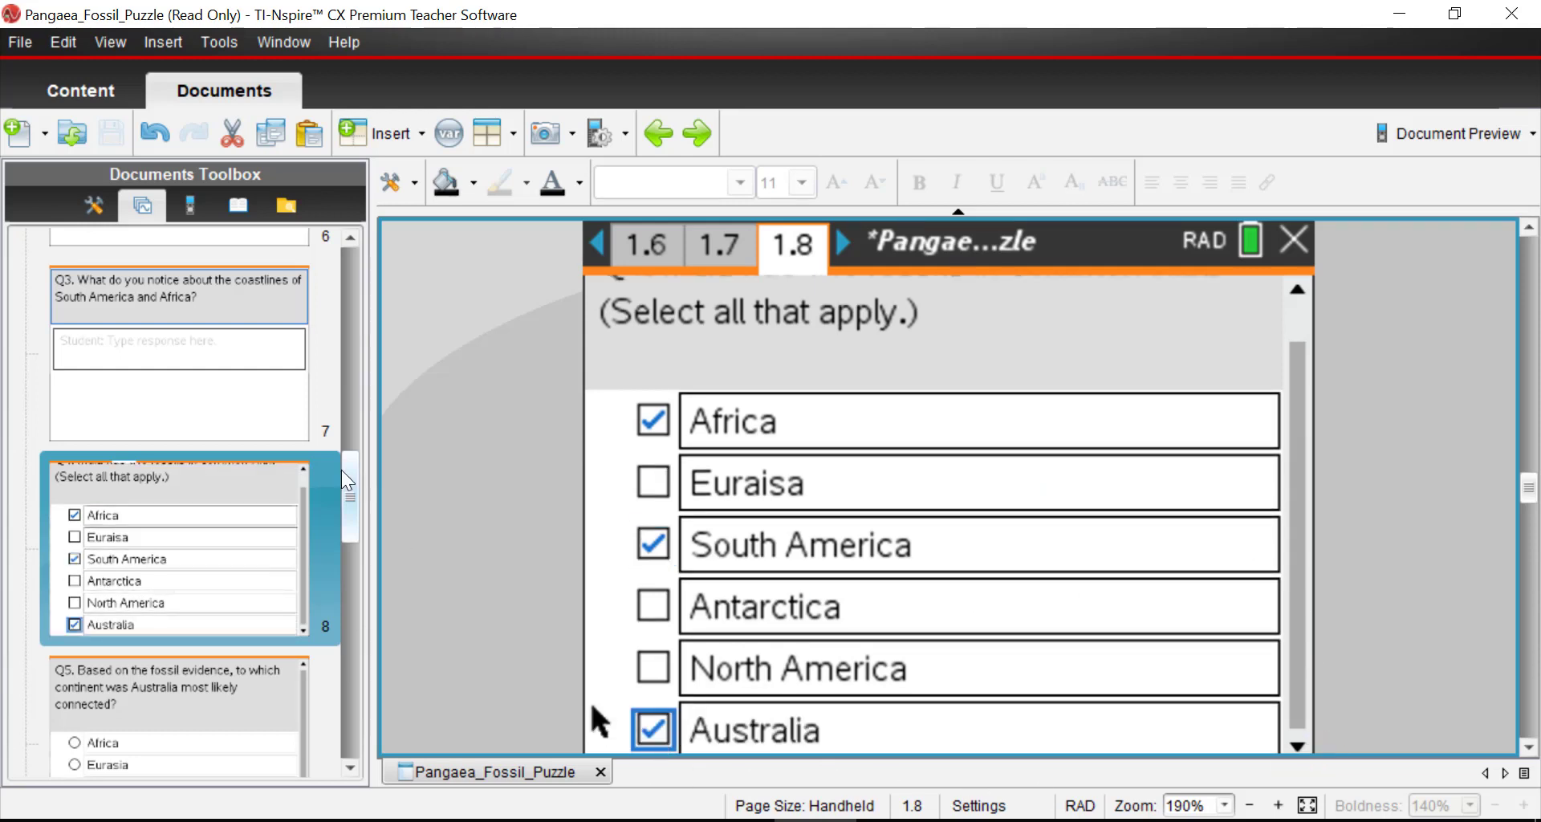
Read Q5 on page 1.9, consult the world map page, and answer the question with Eurasia
scroll(202, 454, "down", 3)
left_click(202, 453)
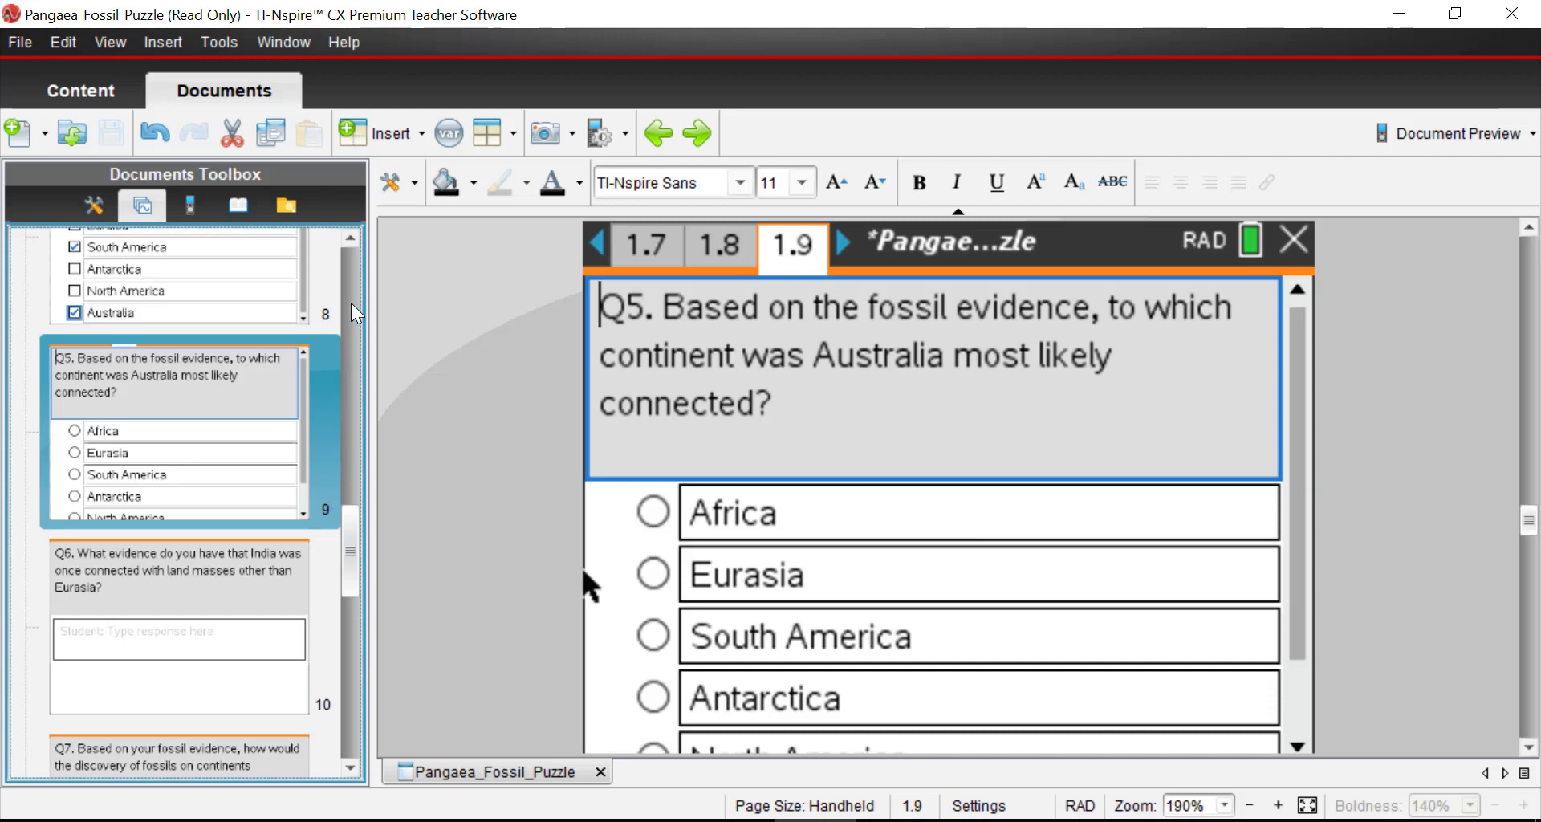
scroll(358, 313, "up", 5)
scroll(358, 313, "up", 2)
left_click(176, 321)
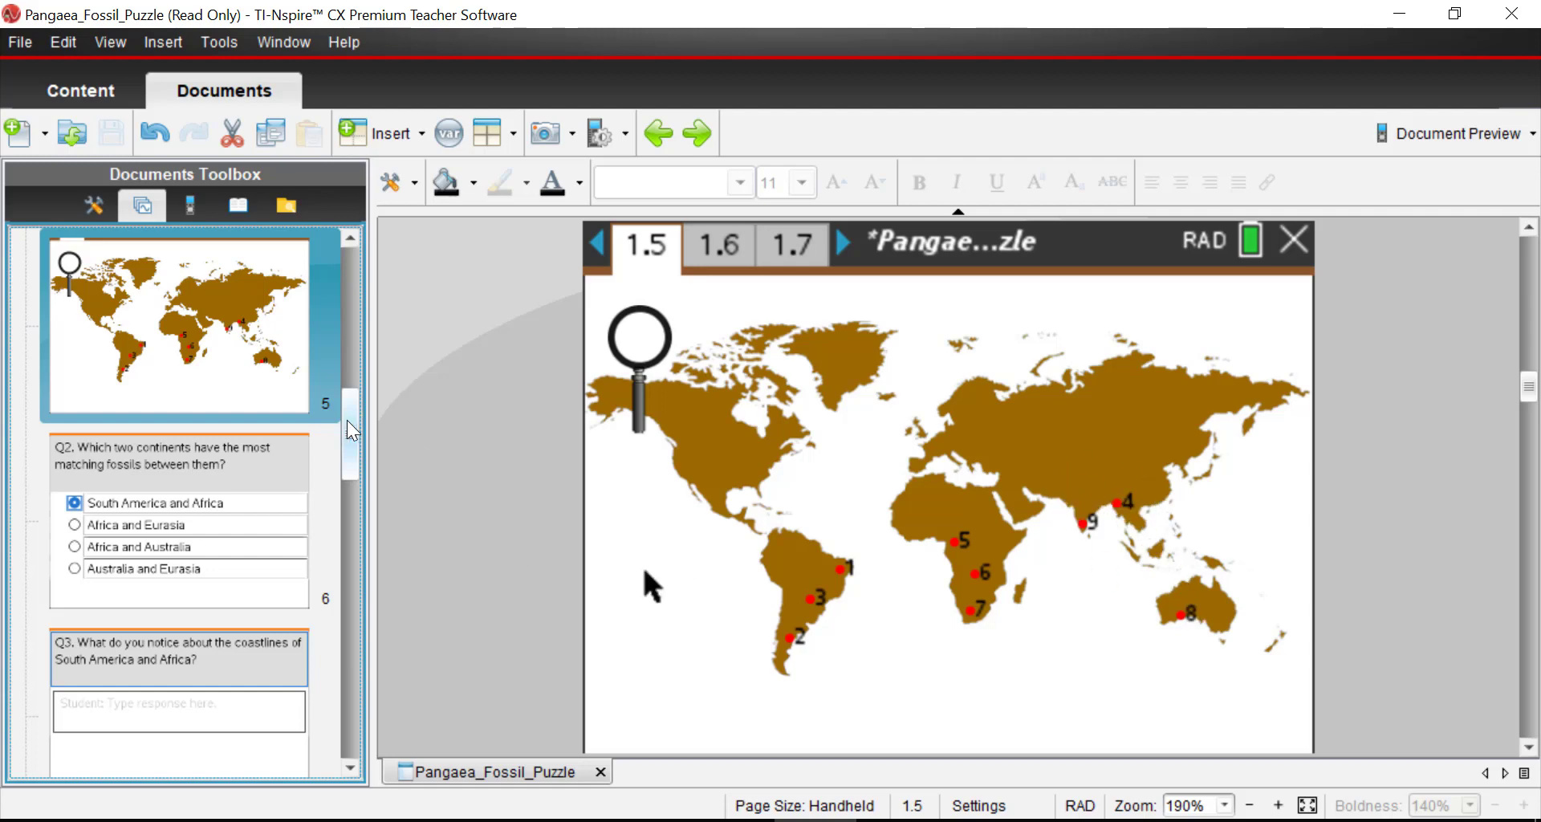
left_click_drag(347, 421, 342, 542)
left_click(193, 410)
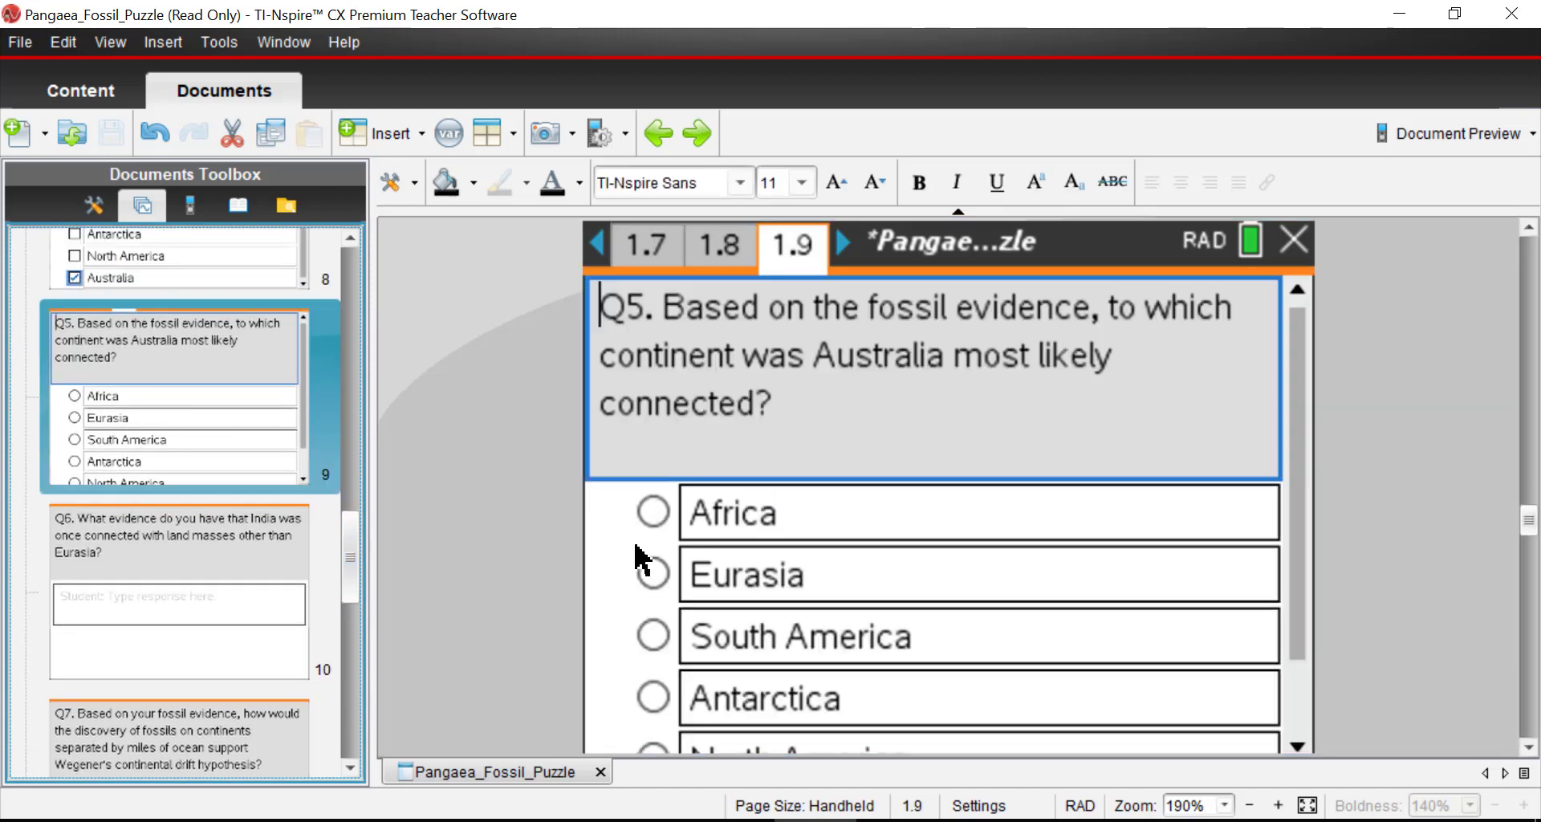
left_click(653, 574)
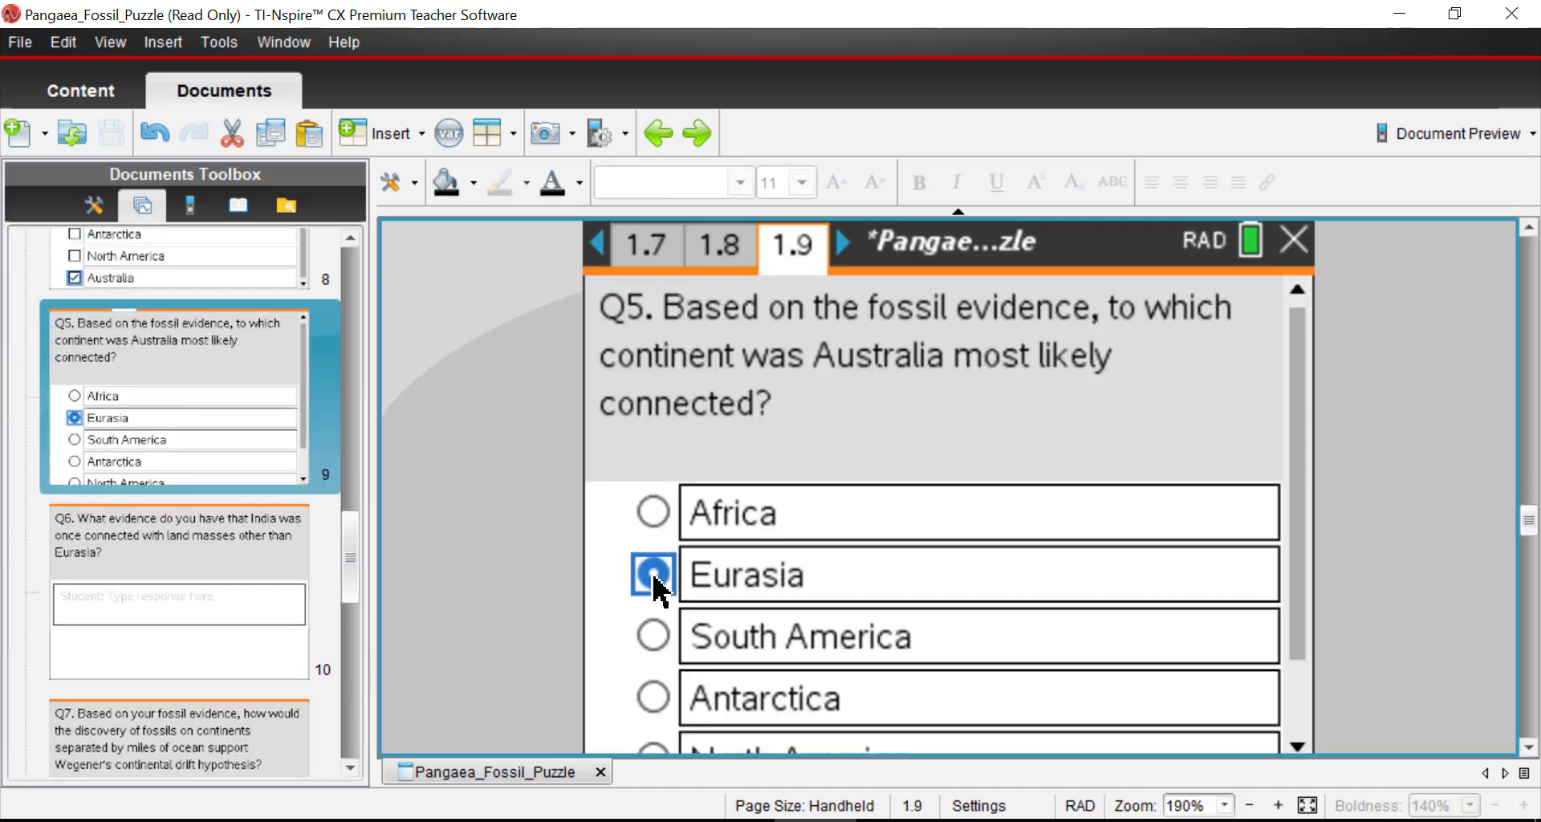
Read Q6 on page 1.10 about India's former land connections and examine the dig sites on the world map page
left_click(199, 618)
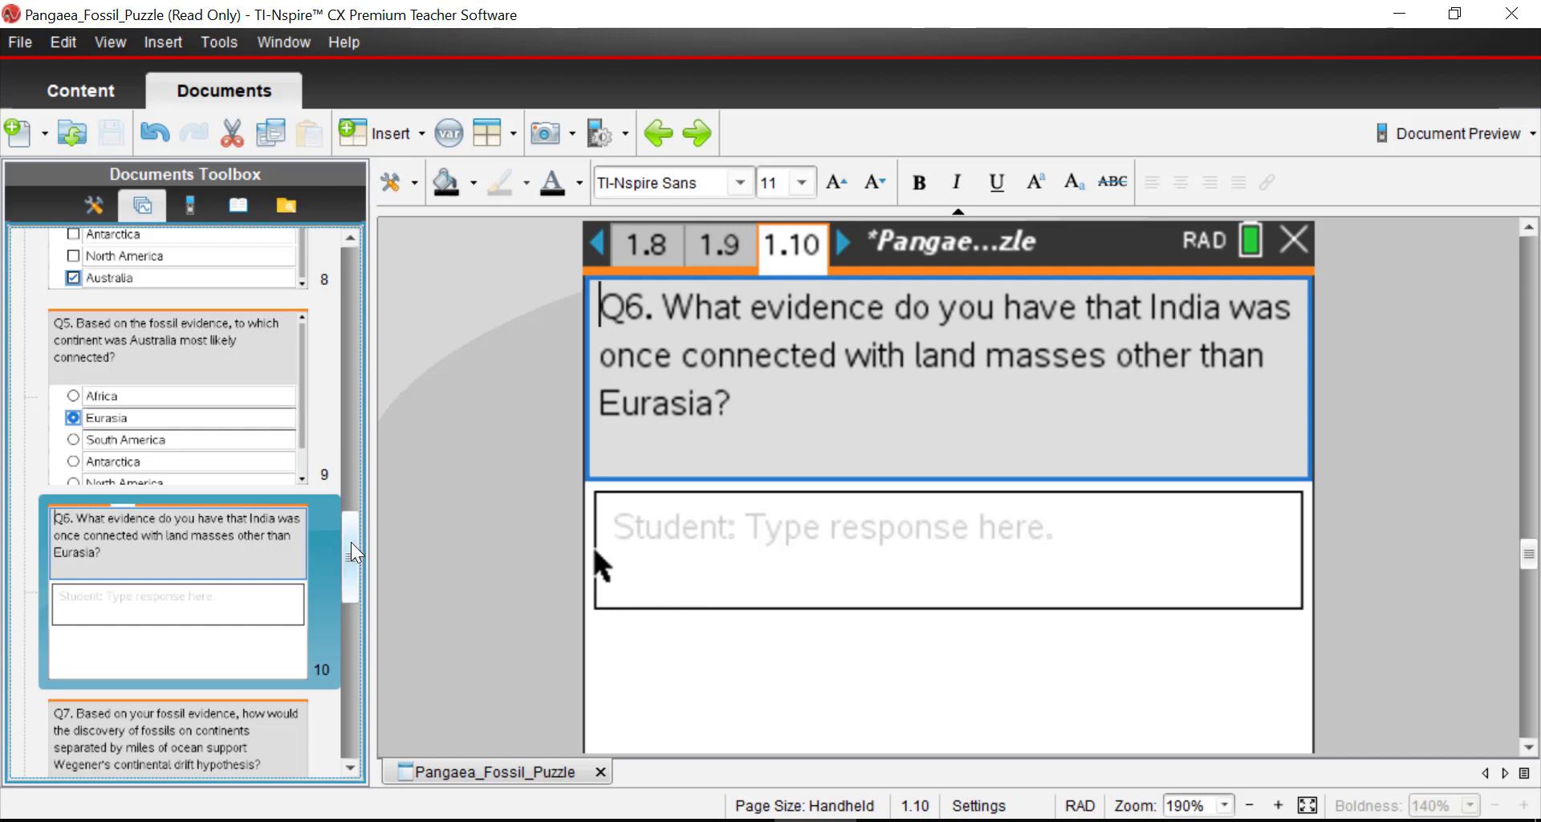
left_click_drag(353, 552, 371, 414)
left_click(255, 411)
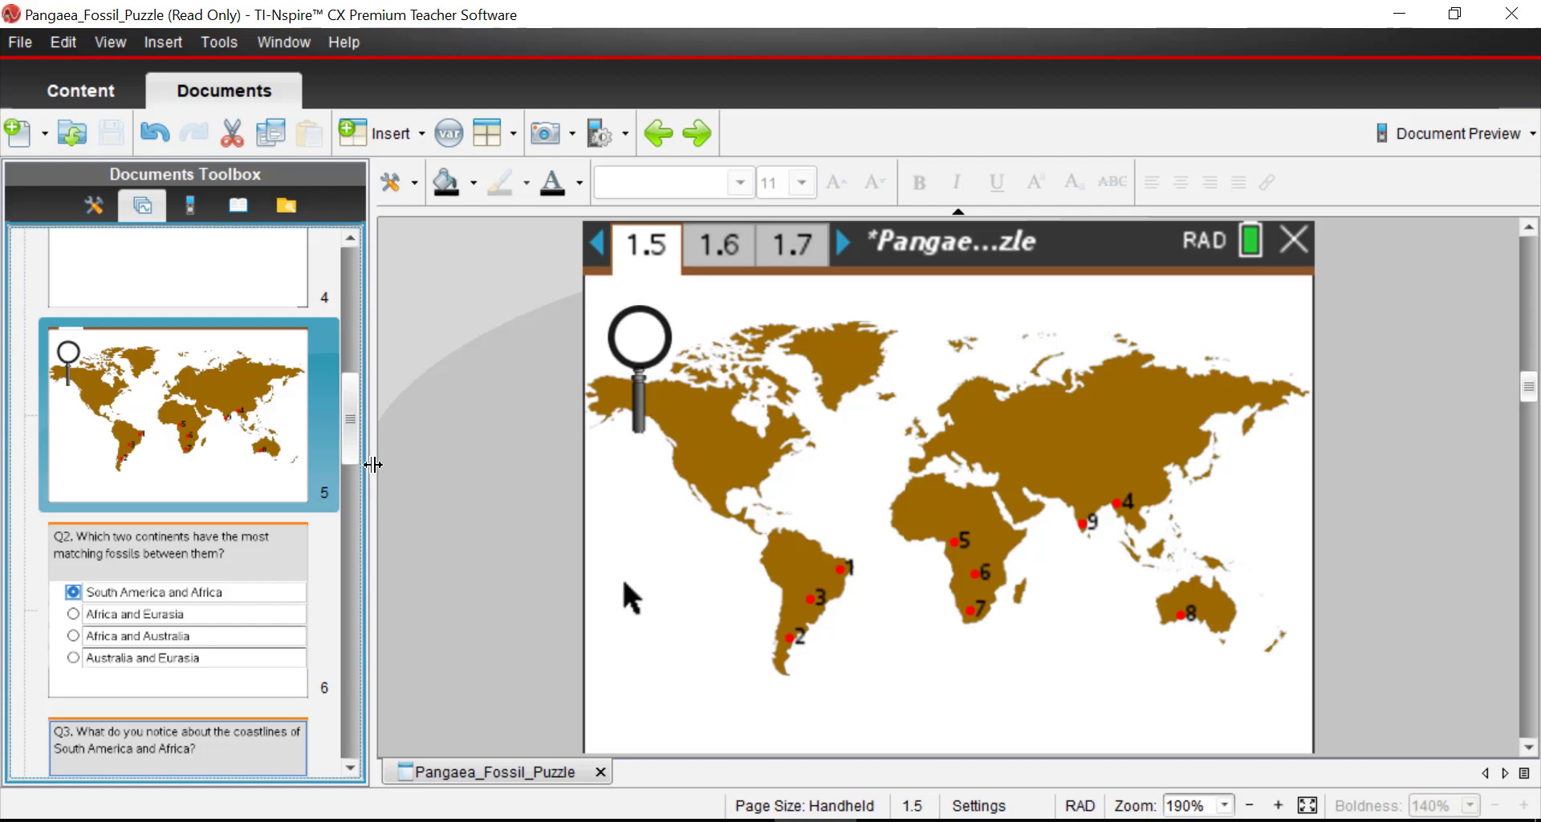
Go back to Q6 and open Q7 on page 1.11 about Wegener's continental drift hypothesis
left_click_drag(356, 421, 351, 612)
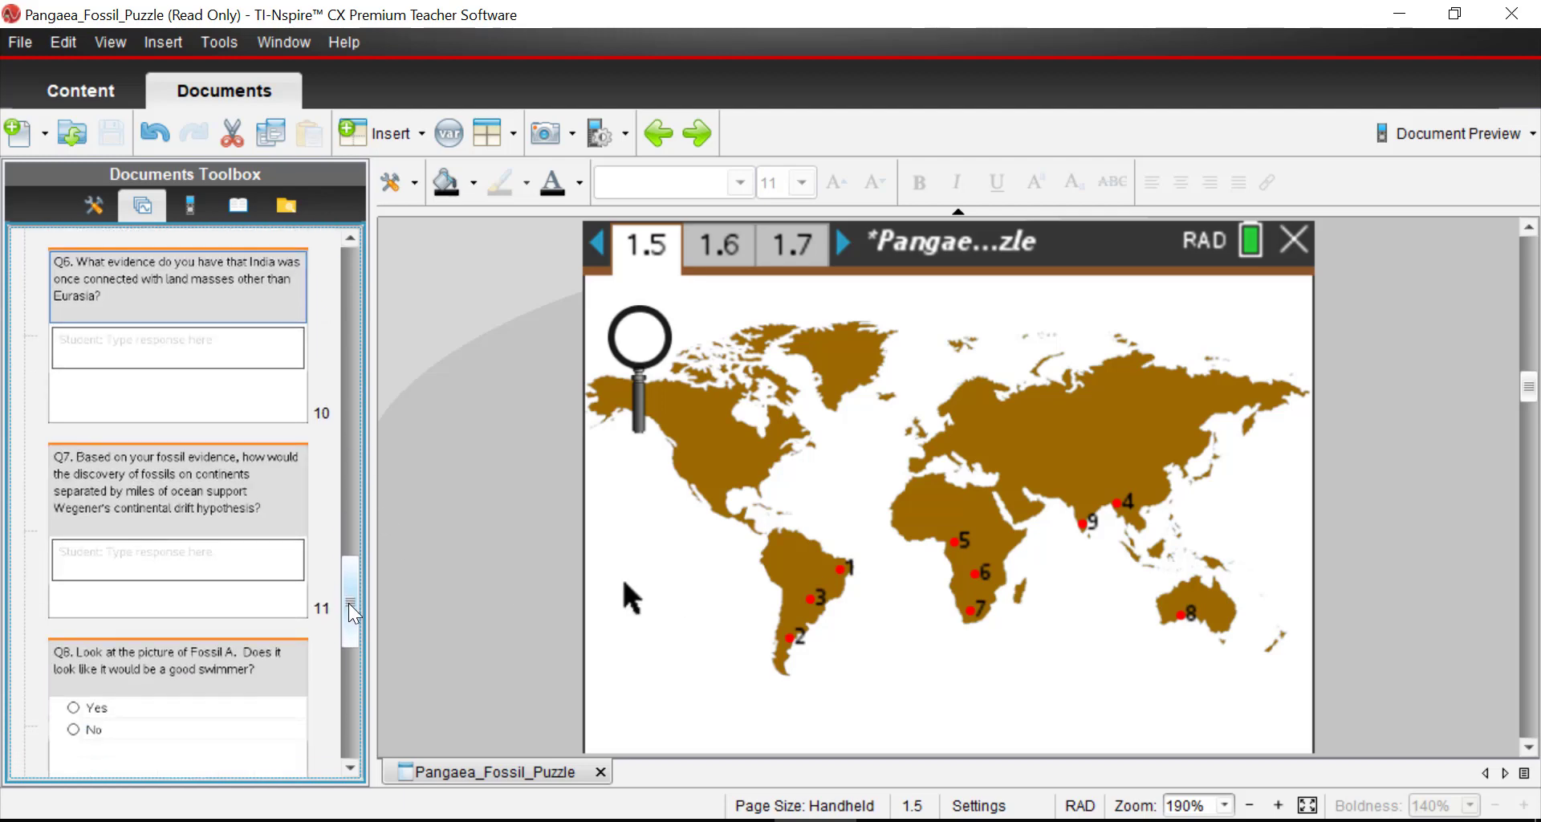
left_click(184, 406)
left_click(214, 535)
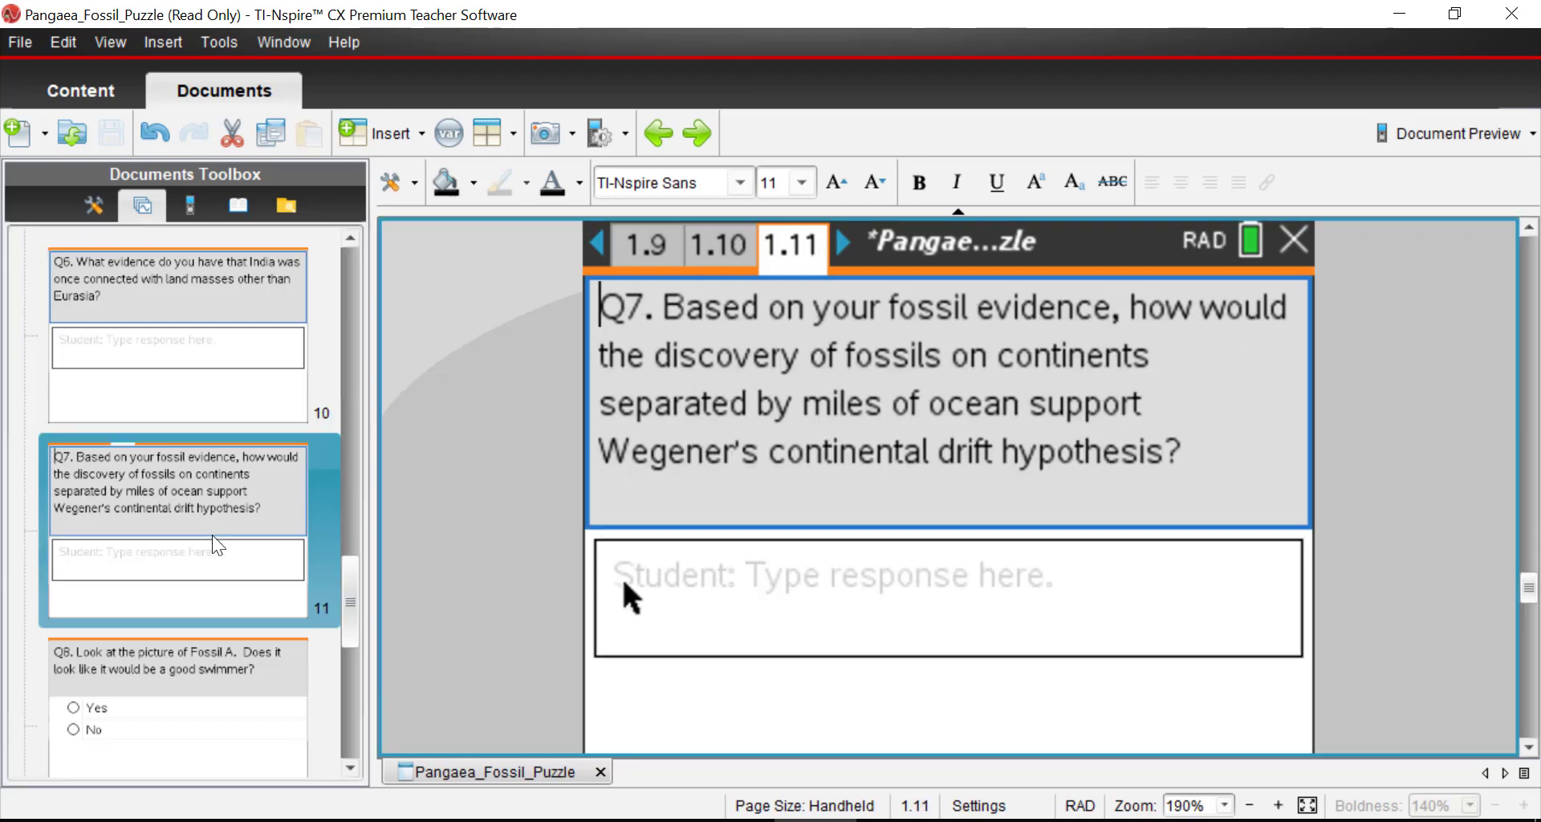